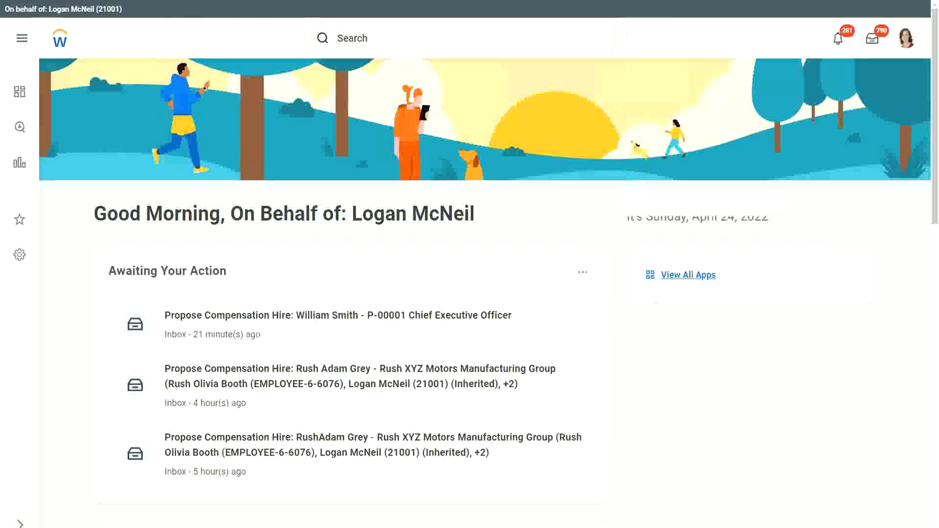
# Write 'Dependent Information : Dependent' on line 2 and 'Employee Information : Worker' on line 8
pyautogui.hotkey('alt', 'Tab')
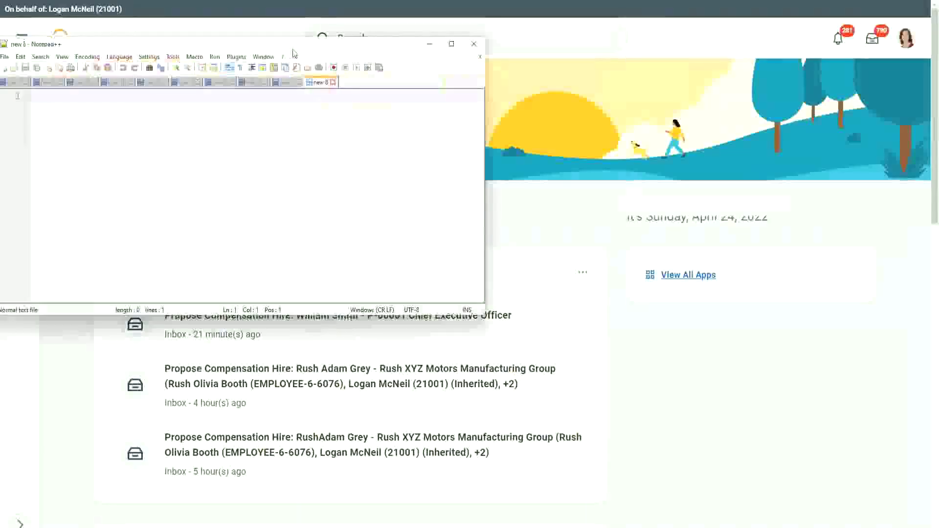
pyautogui.press('Return')
pyautogui.press('Return')
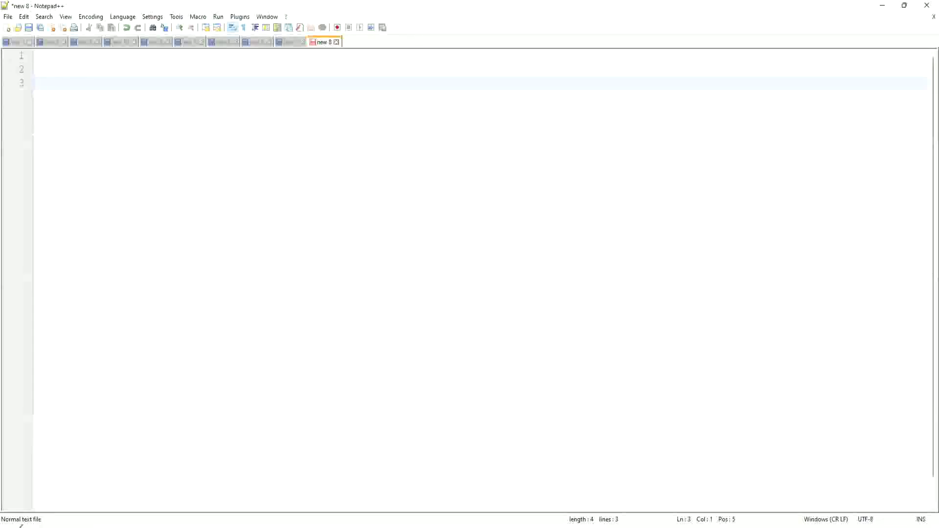
pyautogui.click(59, 71)
pyautogui.write('Dependent Information   : Dependent')
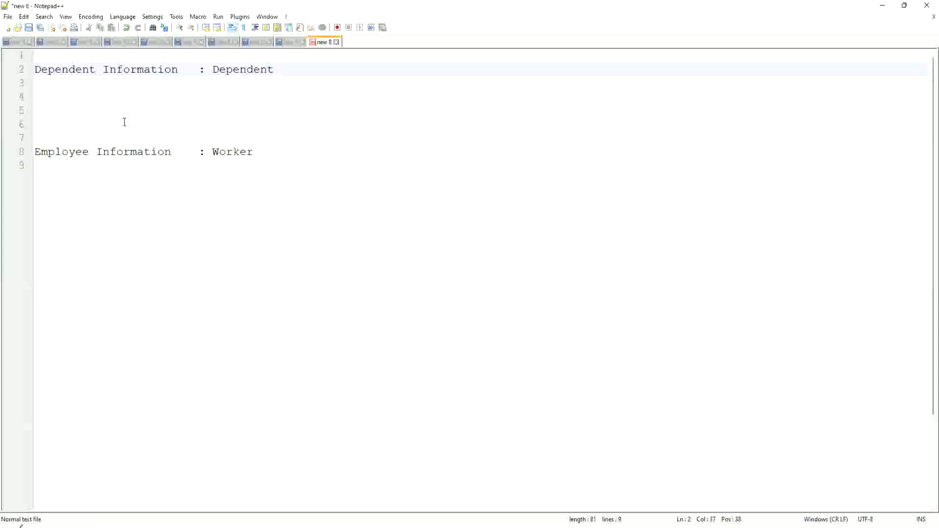
pyautogui.click(281, 151)
pyautogui.press('Down')
# Point back and forth between the Dependent entry on line 2 and the Worker entry on line 8
pyautogui.click(242, 68)
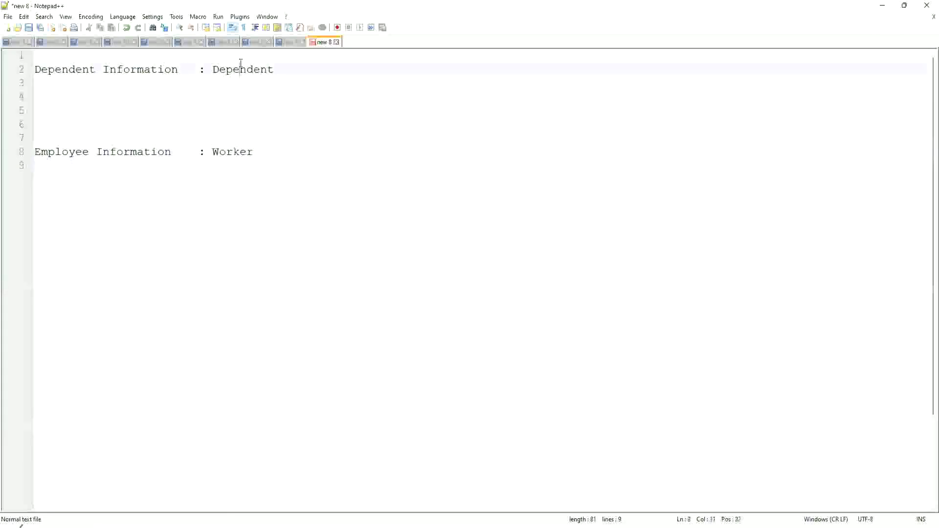
pyautogui.click(222, 152)
pyautogui.click(232, 159)
pyautogui.click(229, 71)
pyautogui.click(224, 158)
pyautogui.click(229, 74)
pyautogui.click(228, 152)
pyautogui.click(240, 70)
# Draw a red two-way arrow from Dependent to Worker, labelled 'Worker:Dependent(s) = 1:many' on one line
pyautogui.moveTo(229, 81); pyautogui.dragTo(230, 145)
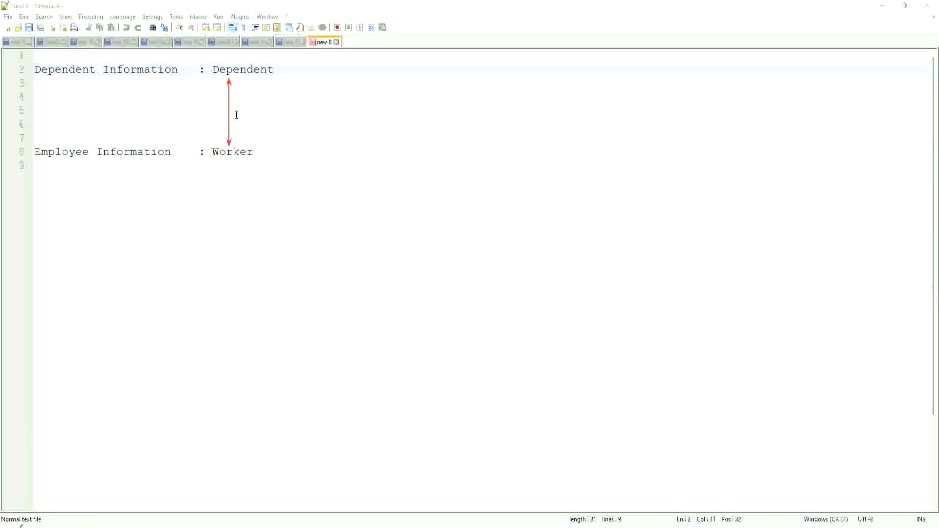
pyautogui.write('Worker')
pyautogui.write(': D')
pyautogui.press('BackSpace')
pyautogui.press('BackSpace')
pyautogui.press('BackSpace')
pyautogui.write(':Dependent(s) = ')
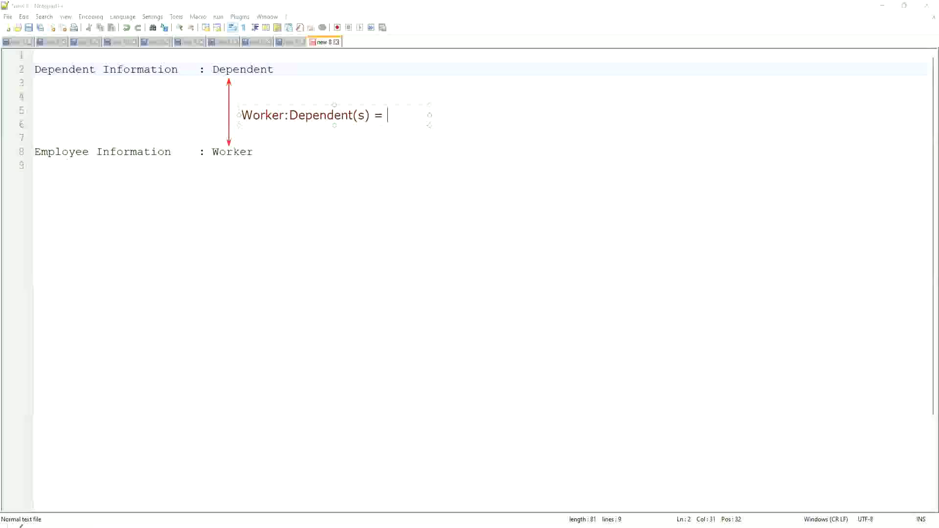
pyautogui.write('1:ma')
pyautogui.write('ny')
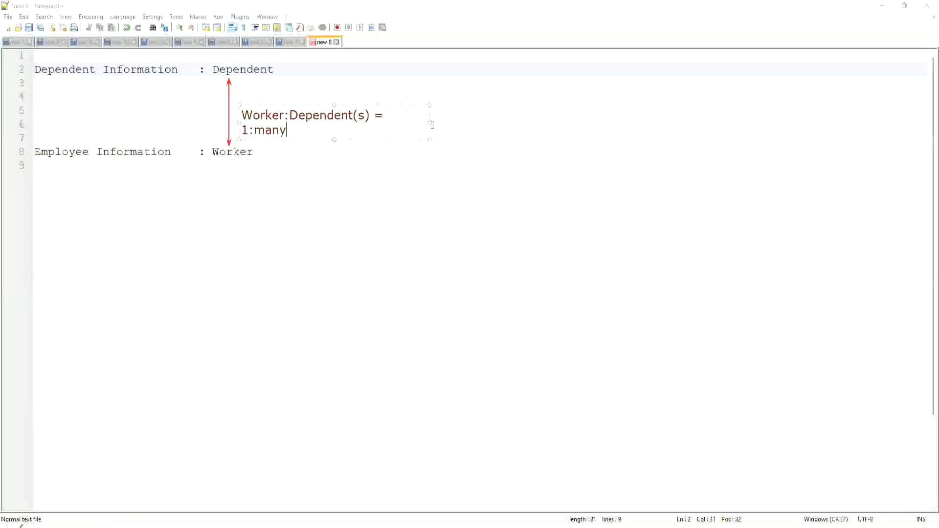
pyautogui.moveTo(429, 122); pyautogui.dragTo(508, 120)
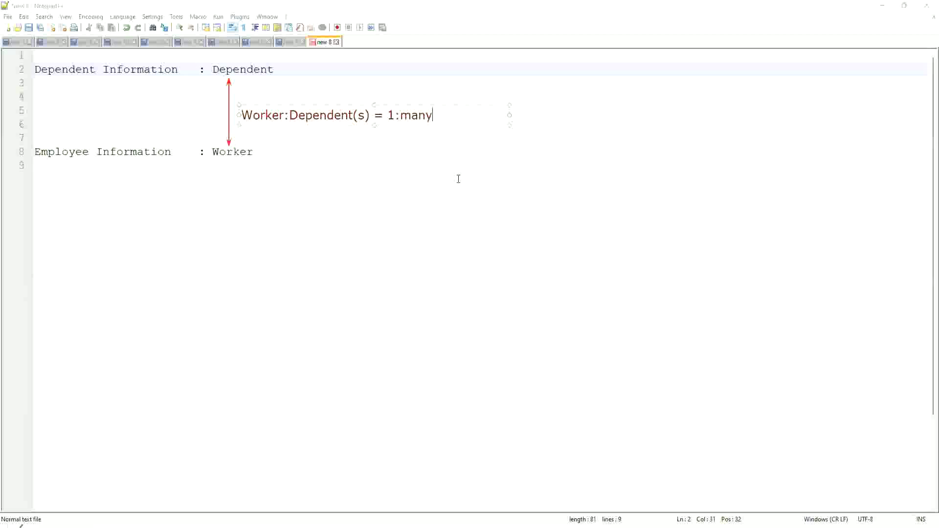
pyautogui.click(263, 152)
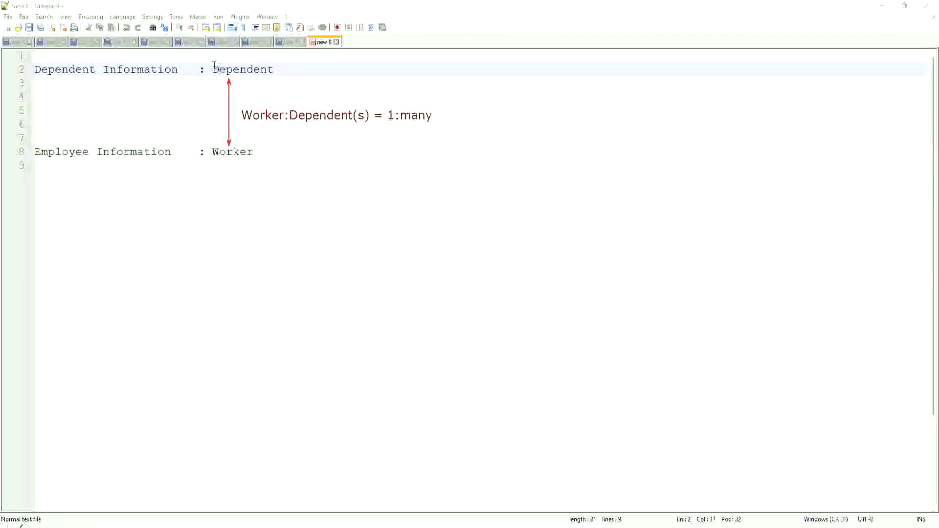
# Select and deselect Dependent on line 2, then place the caret below Worker
pyautogui.moveTo(212, 69)
pyautogui.mouseDown()
pyautogui.moveTo(285, 69)
pyautogui.moveTo(275, 69)
pyautogui.mouseUp()
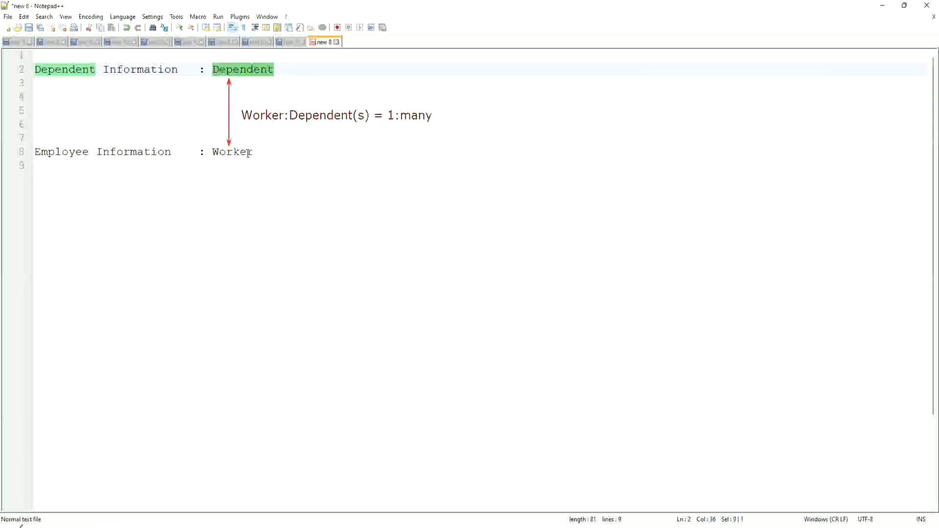
pyautogui.click(232, 70)
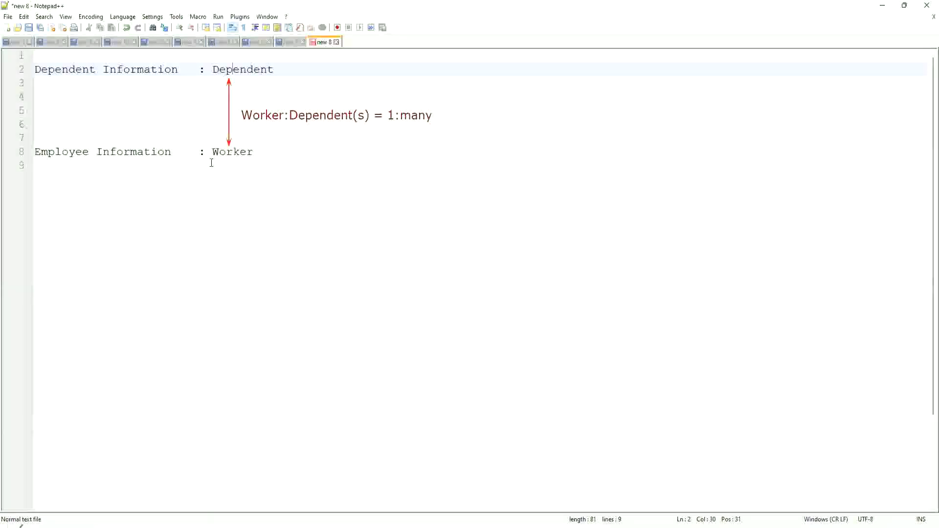
pyautogui.click(281, 70)
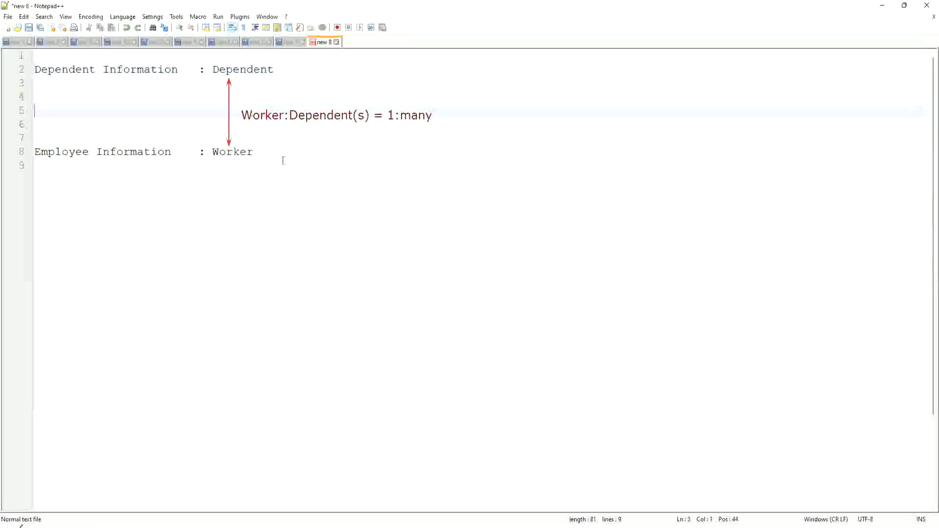
pyautogui.click(245, 171)
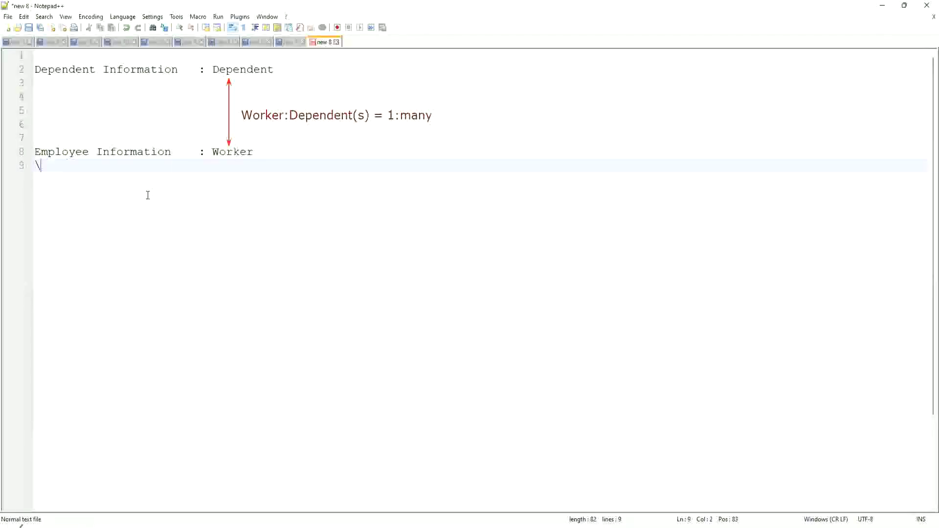
# Add 'Age of the Eldest Dependent of a Worker' on line 11, with blank lines before and after
pyautogui.press('Return')
pyautogui.press('Return')
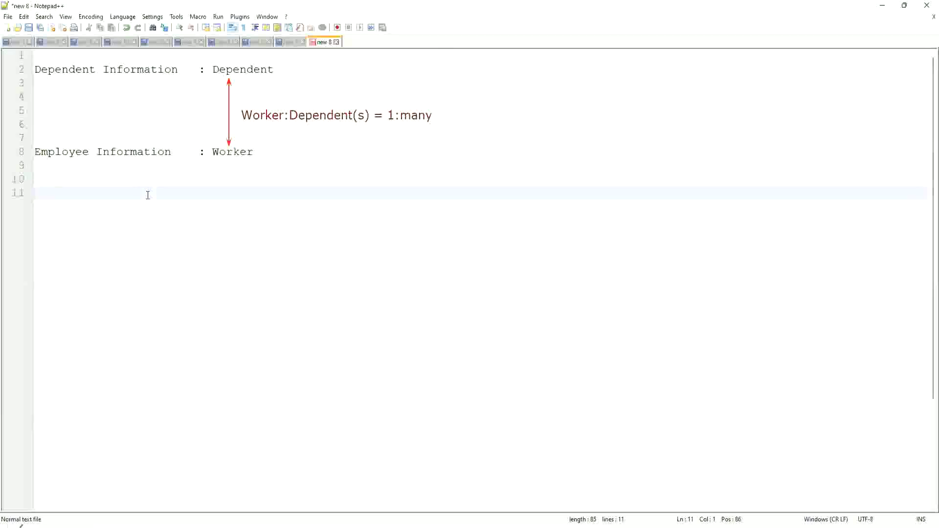
pyautogui.write('Age of the Eldest Dependent ')
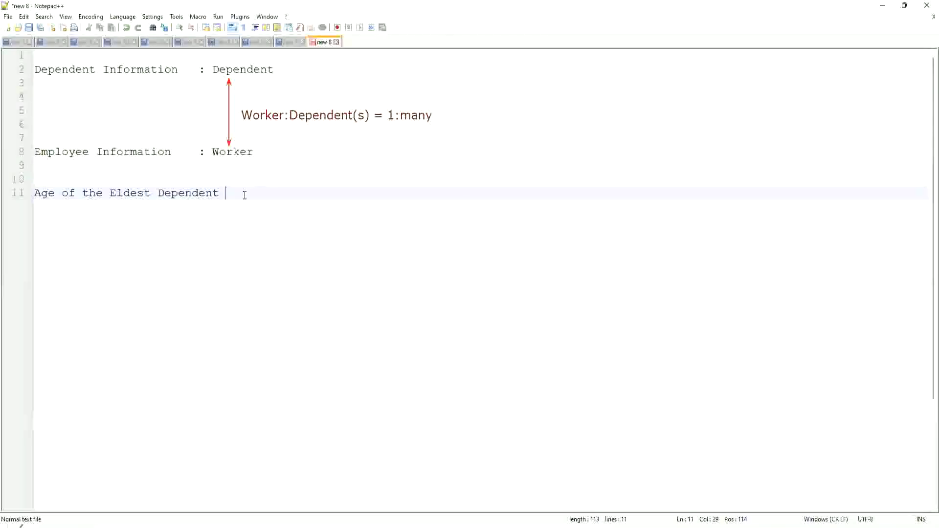
pyautogui.write('o')
pyautogui.write('f a Worker')
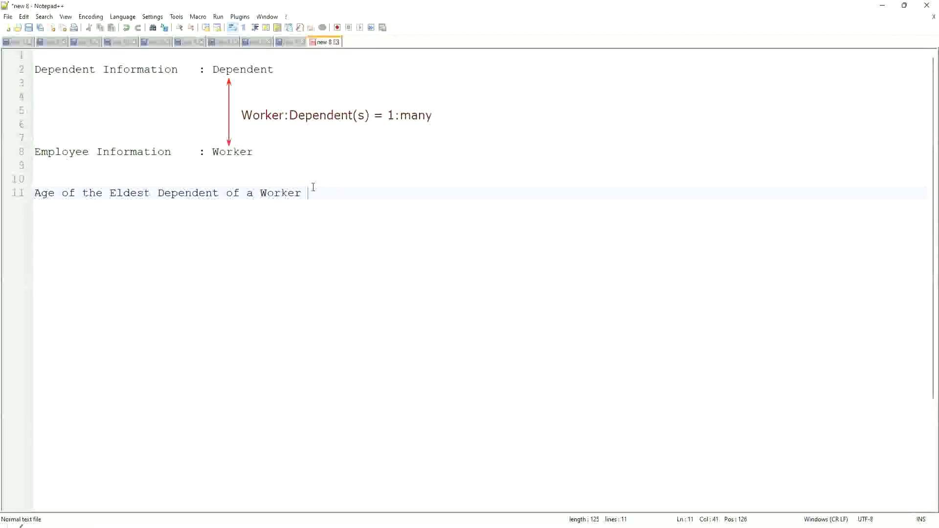
pyautogui.press('Return')
pyautogui.press('Return')
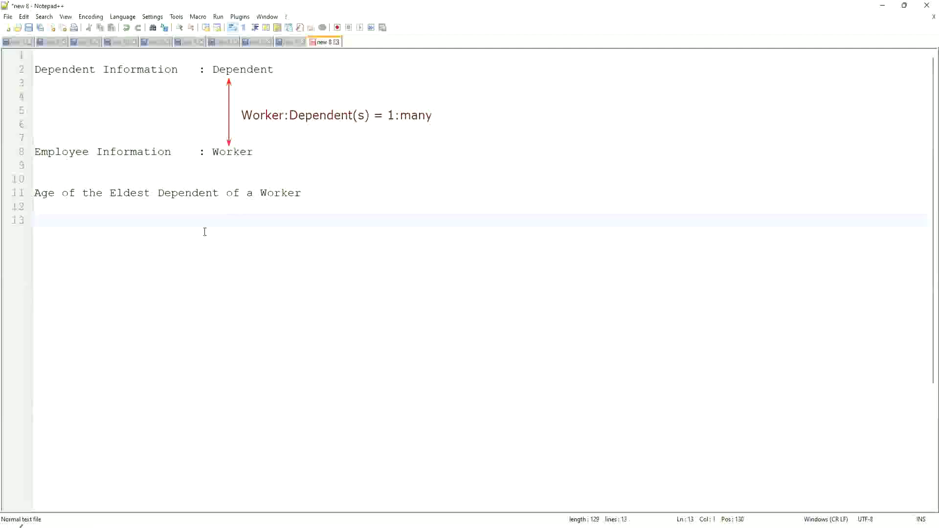
pyautogui.click(56, 194)
pyautogui.moveTo(35, 193); pyautogui.dragTo(330, 199)
pyautogui.click(312, 193)
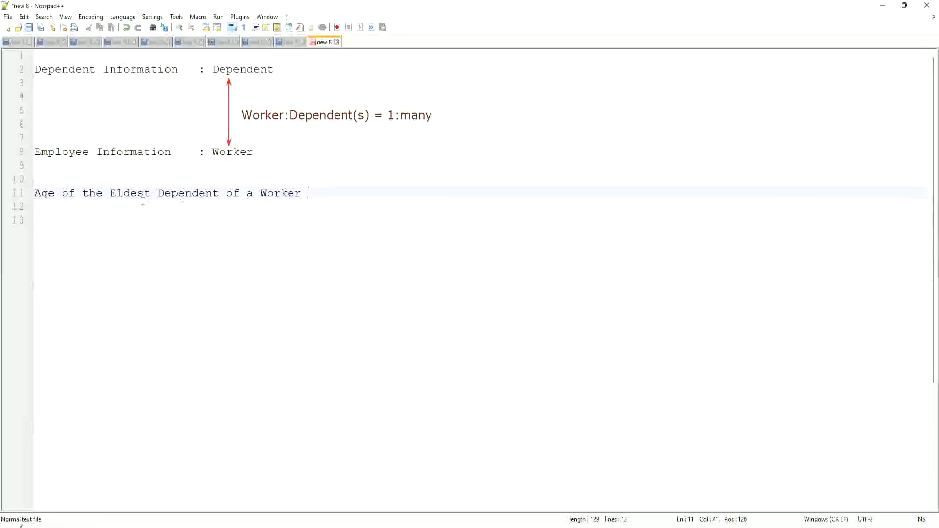
pyautogui.moveTo(109, 193); pyautogui.dragTo(301, 192)
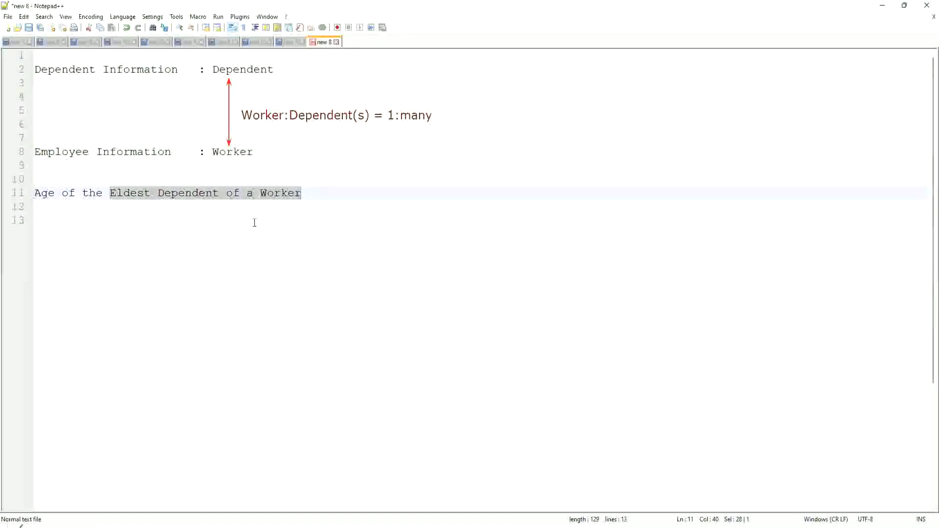
pyautogui.click(191, 192)
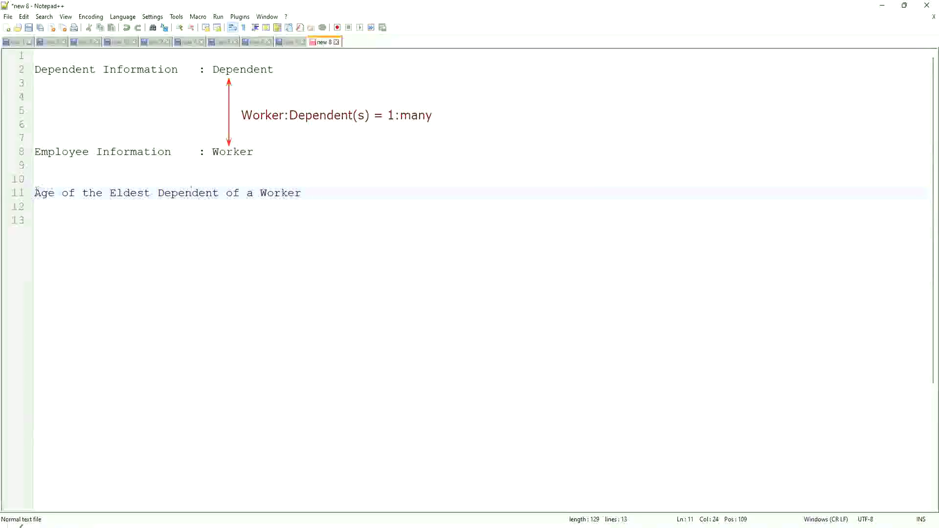
pyautogui.moveTo(34, 192); pyautogui.dragTo(219, 194)
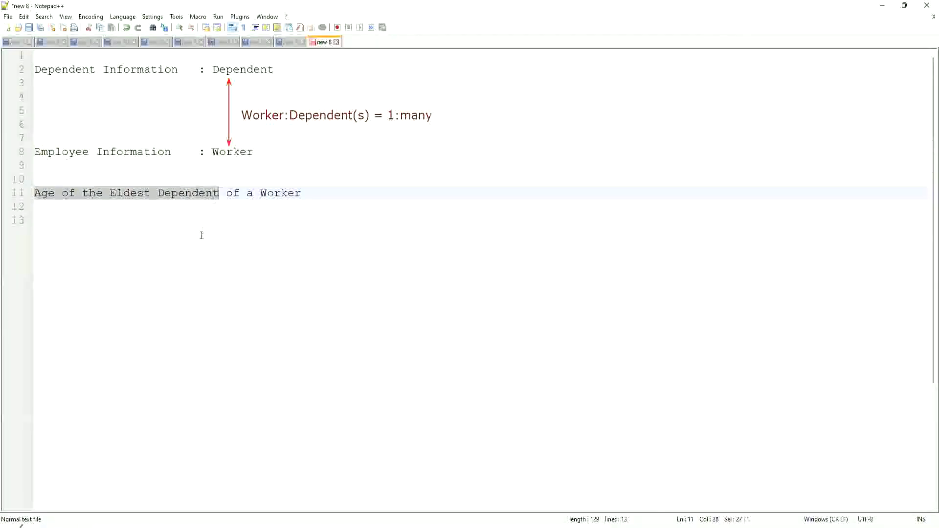
pyautogui.click(168, 217)
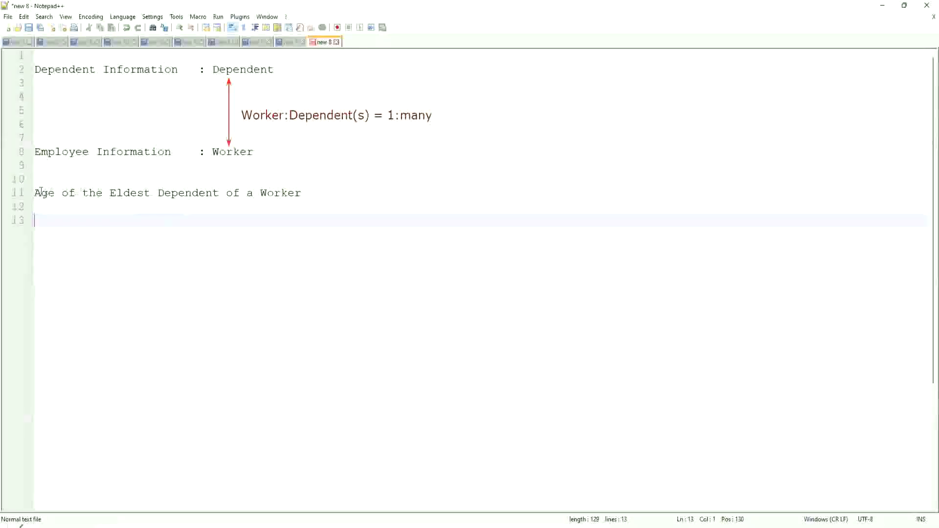
pyautogui.moveTo(36, 192); pyautogui.dragTo(224, 193)
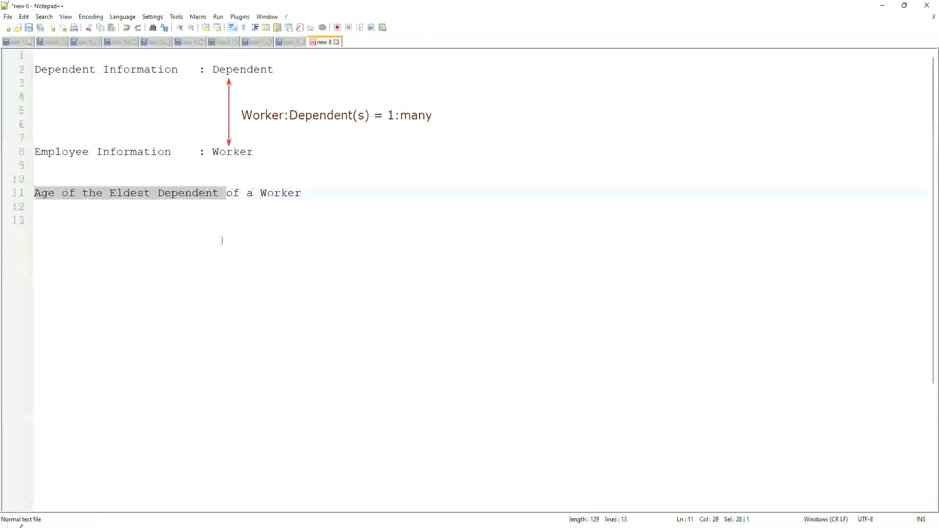
pyautogui.click(314, 195)
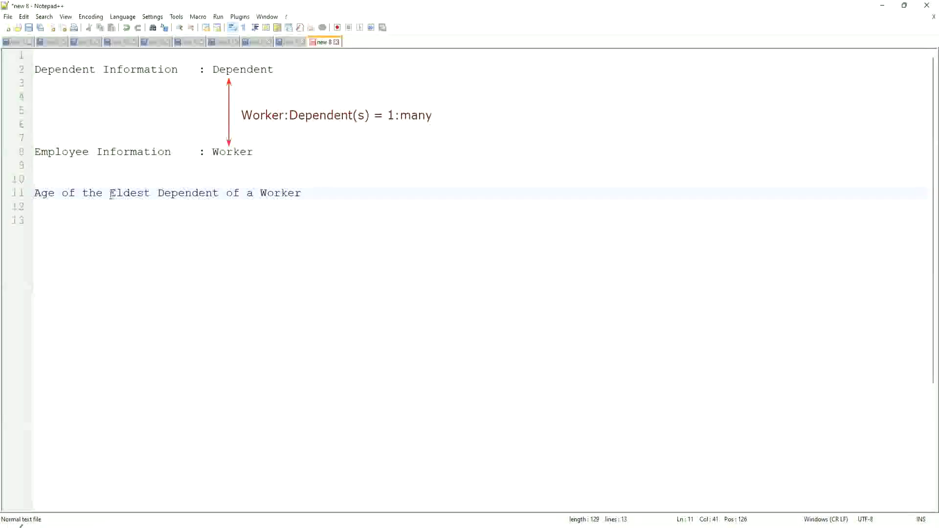
pyautogui.moveTo(110, 193); pyautogui.dragTo(303, 192)
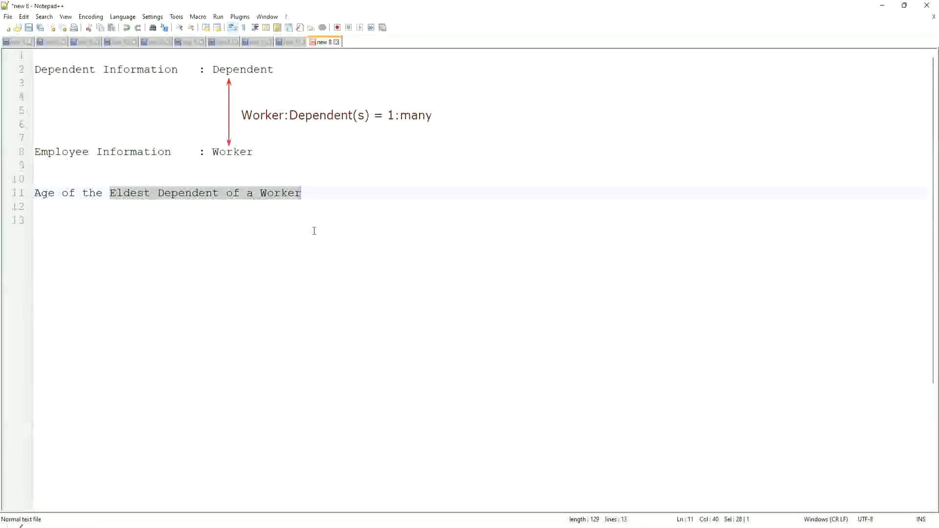
# Add 'How to find the Eldest Dependent ??' on line 13 and 'Basis of the Age of the Dependent' on line 15
pyautogui.click(319, 193)
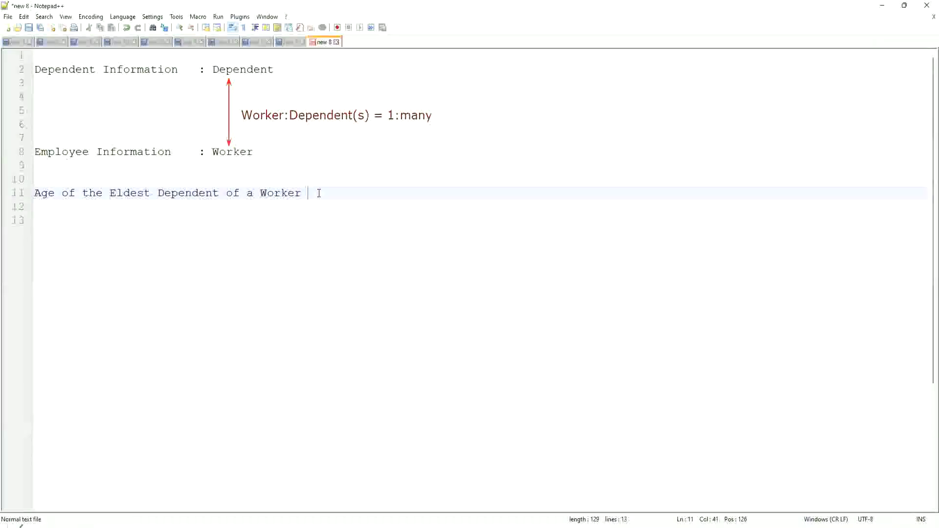
pyautogui.press('Return')
pyautogui.press('Return')
pyautogui.press('Return')
pyautogui.press('Up')
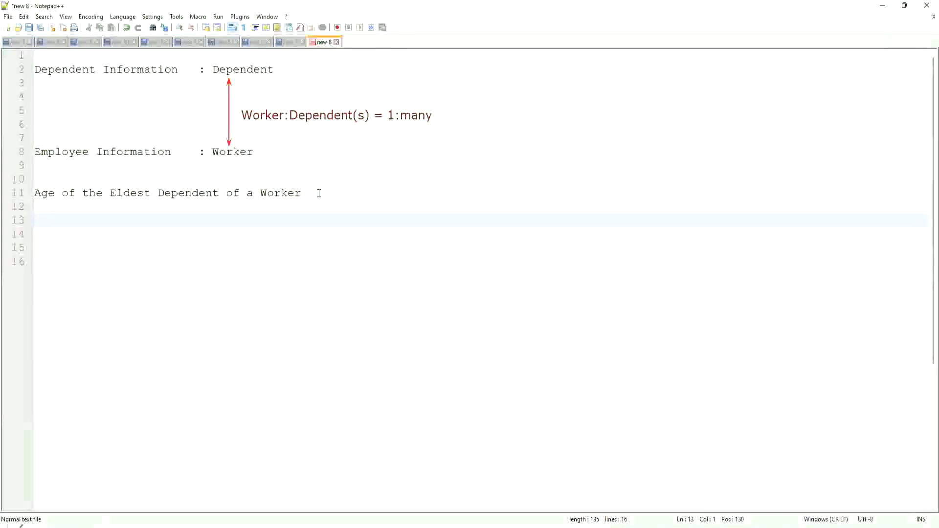
pyautogui.write('How to')
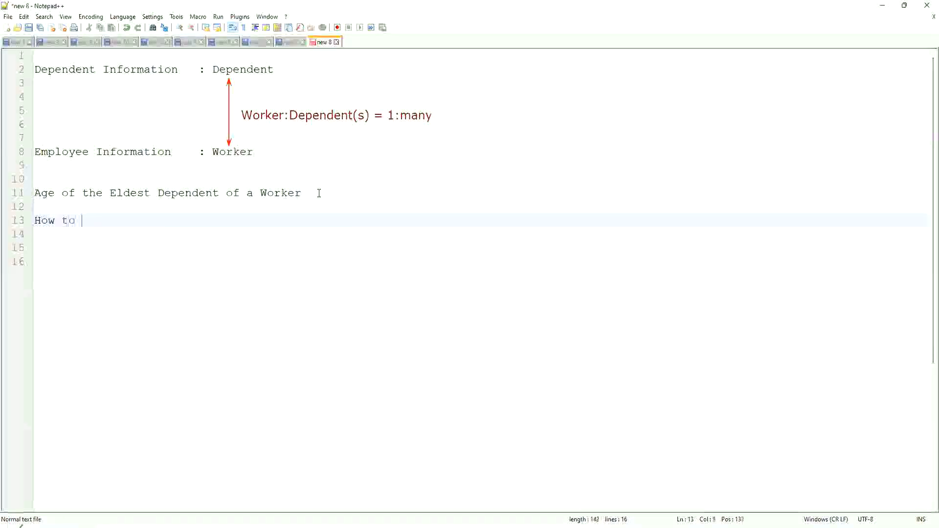
pyautogui.press('BackSpace')
pyautogui.press('BackSpace')
pyautogui.press('BackSpace')
pyautogui.press('BackSpace')
pyautogui.press('BackSpace')
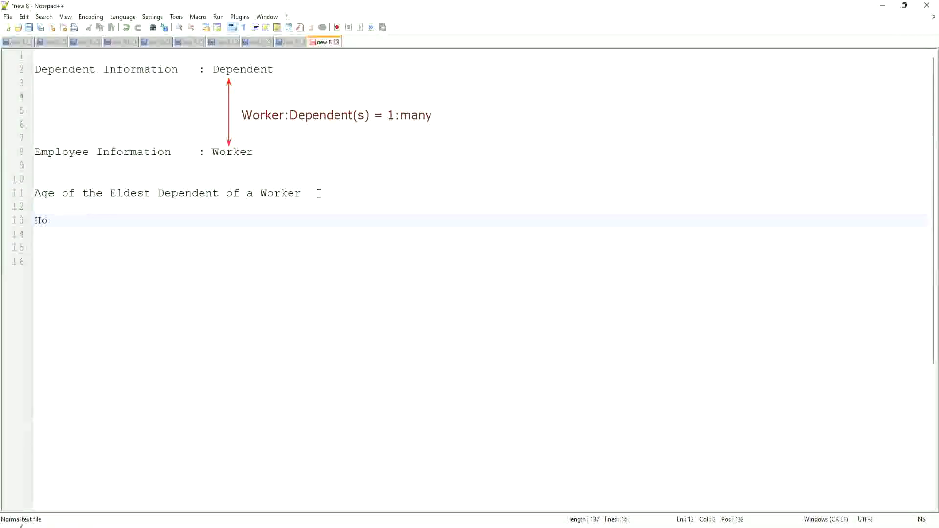
pyautogui.write('w to find the Eldest Dependent ')
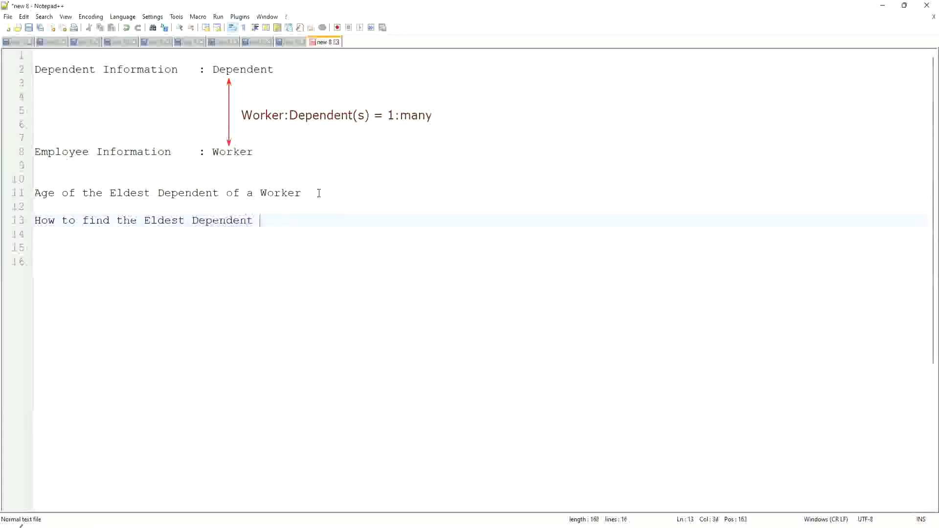
pyautogui.write('??')
pyautogui.press('Return')
pyautogui.press('Return')
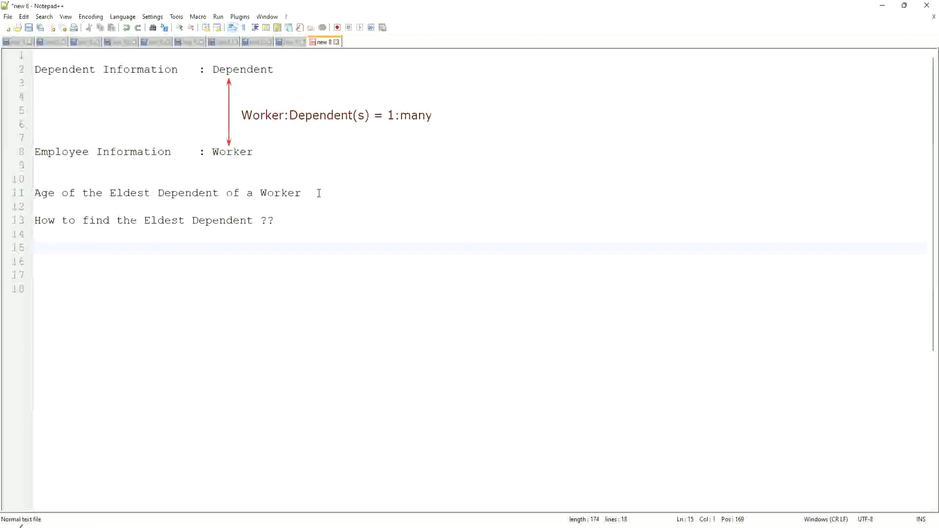
pyautogui.write('Basis of the Age of the Dependent')
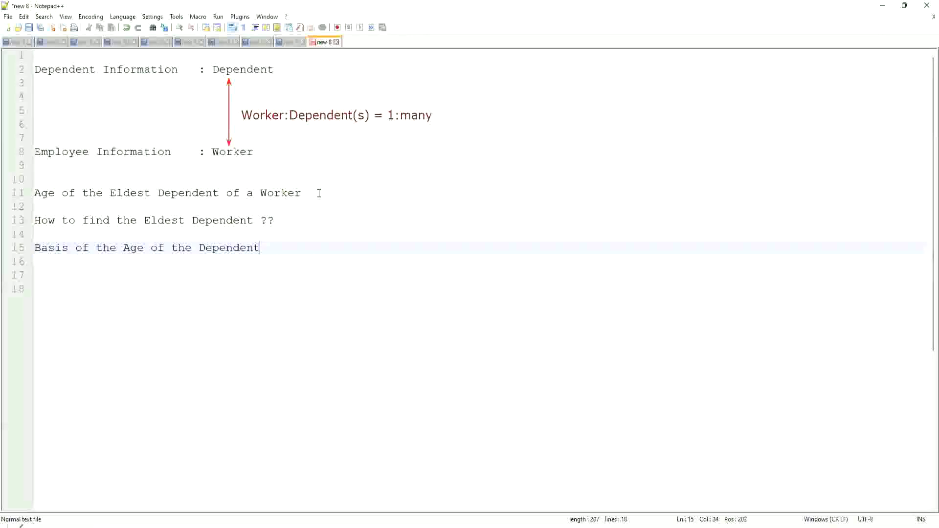
pyautogui.press('Return')
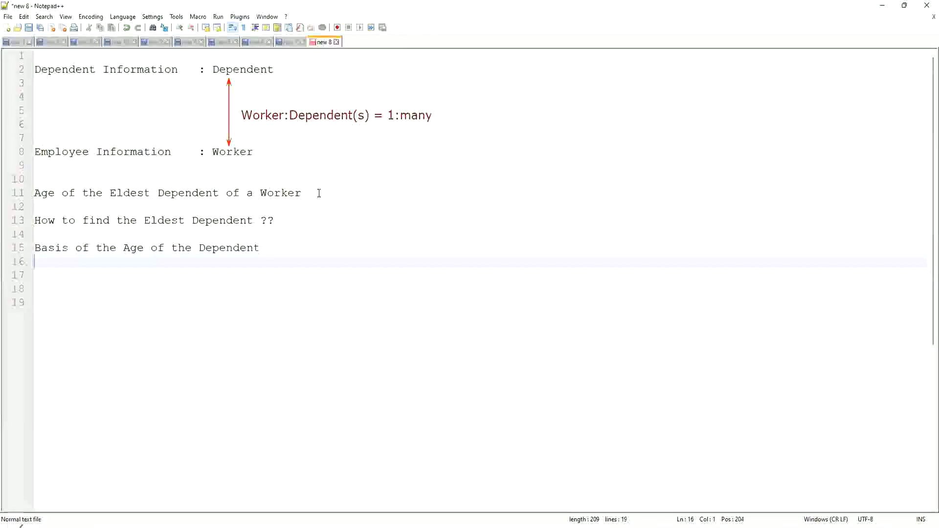
pyautogui.write('1.0, ')
pyautogui.write('15')
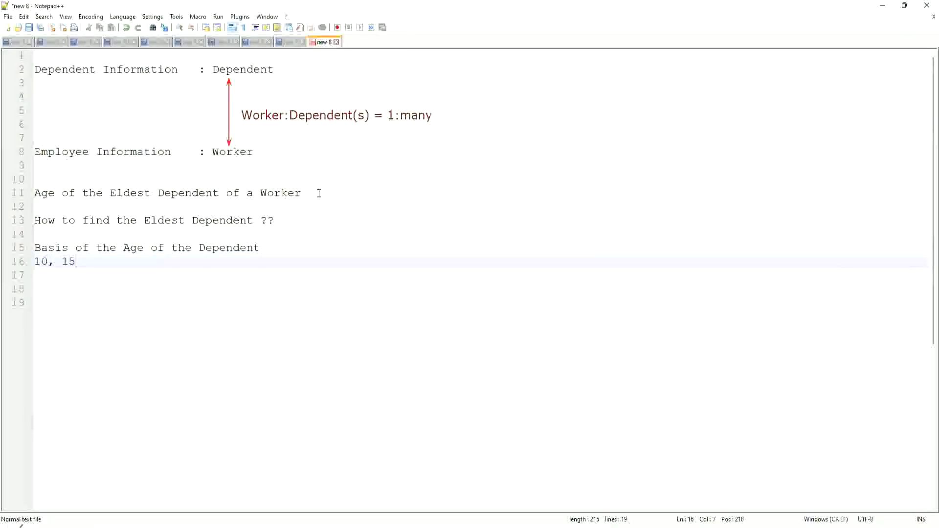
pyautogui.write(', ')
pyautogui.write('42')
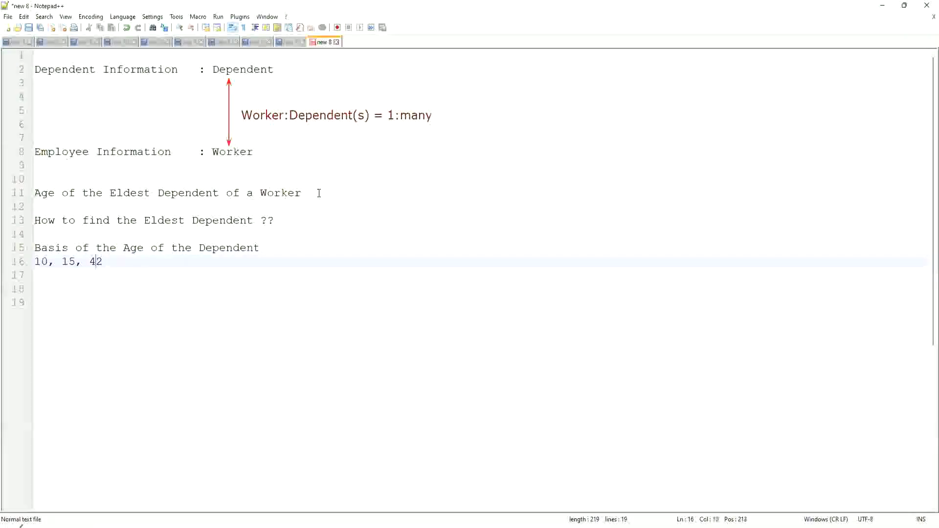
# List sample ages 15, 10, 42 on line 16 and begin 'Sort - Des' on line 18
pyautogui.press('Left')
pyautogui.press('Left')
pyautogui.press('Left')
pyautogui.press('Left')
pyautogui.press('Left')
pyautogui.press('Left')
pyautogui.press('Left')
pyautogui.hotkey('shift', 'Right')
pyautogui.write('5')
pyautogui.press('Right')
pyautogui.press('Right')
pyautogui.press('Right')
pyautogui.hotkey('shift', 'Right')
pyautogui.write('0')
pyautogui.press('Right')
pyautogui.press('Right')
pyautogui.press('Return')
pyautogui.press('Return')
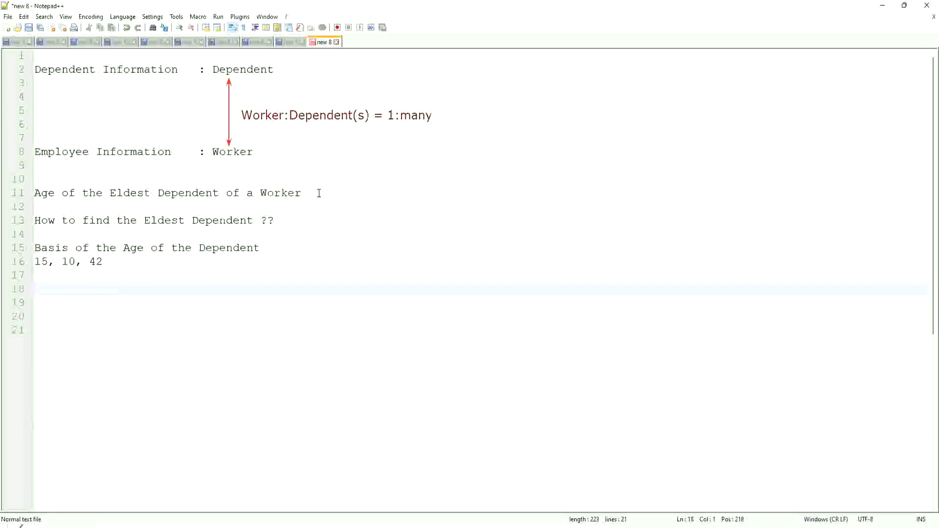
pyautogui.write('Sort - Des')
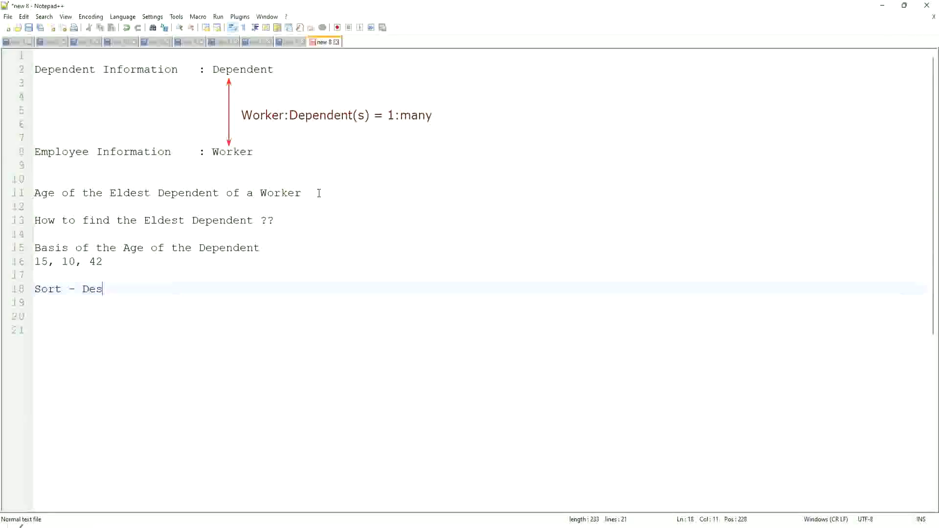
pyautogui.write('ending')
# Fix the sort line to read 'Sort - Descending : 42, 15, 10'
pyautogui.press('Left')
pyautogui.press('Left')
pyautogui.press('Left')
pyautogui.press('Left')
pyautogui.press('Left')
pyautogui.press('Left')
pyautogui.press('Left')
pyautogui.write('c')
pyautogui.press('Right')
pyautogui.press('Right')
pyautogui.press('Right')
pyautogui.press('Right')
pyautogui.press('Right')
pyautogui.write(': 42, 15, 10')
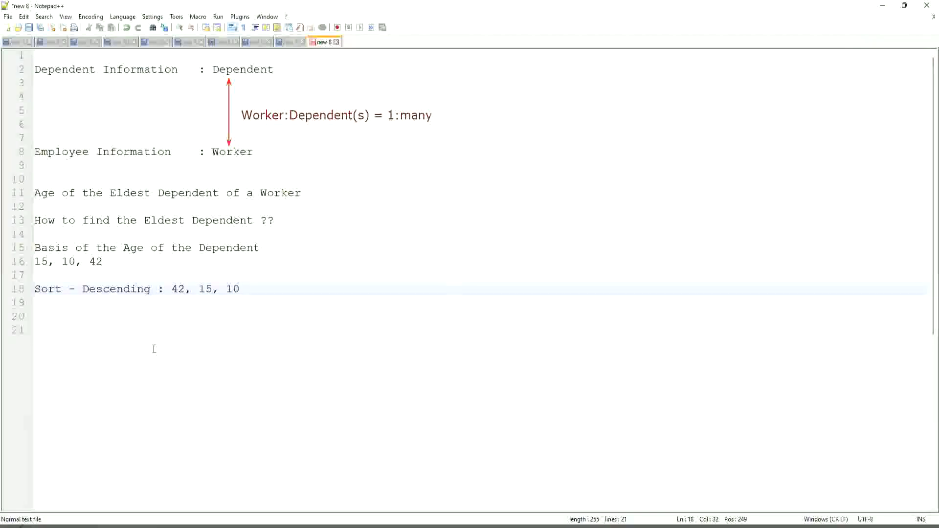
pyautogui.moveTo(173, 288); pyautogui.dragTo(186, 289)
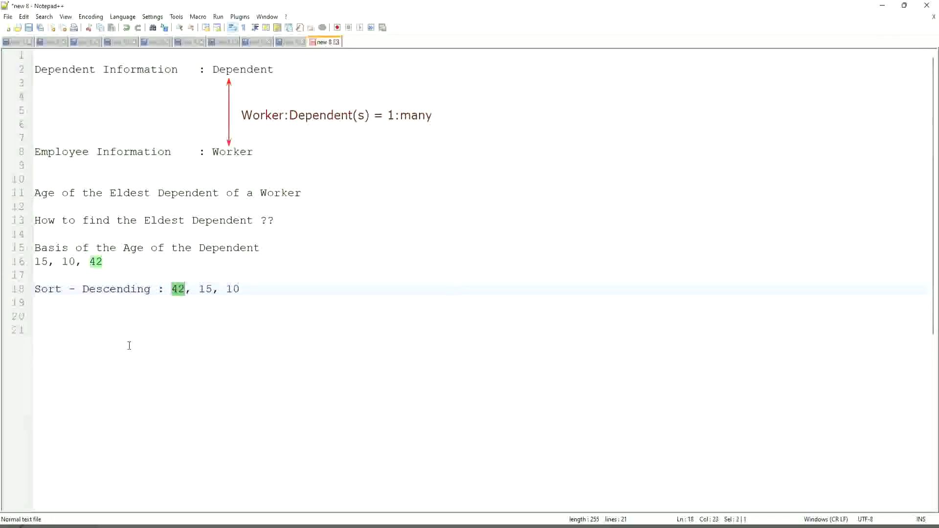
# Add 'Take the First One' below the sort line, then blank lines and 'Eldest'
pyautogui.click(280, 291)
pyautogui.press('Return')
pyautogui.write('Take the First One')
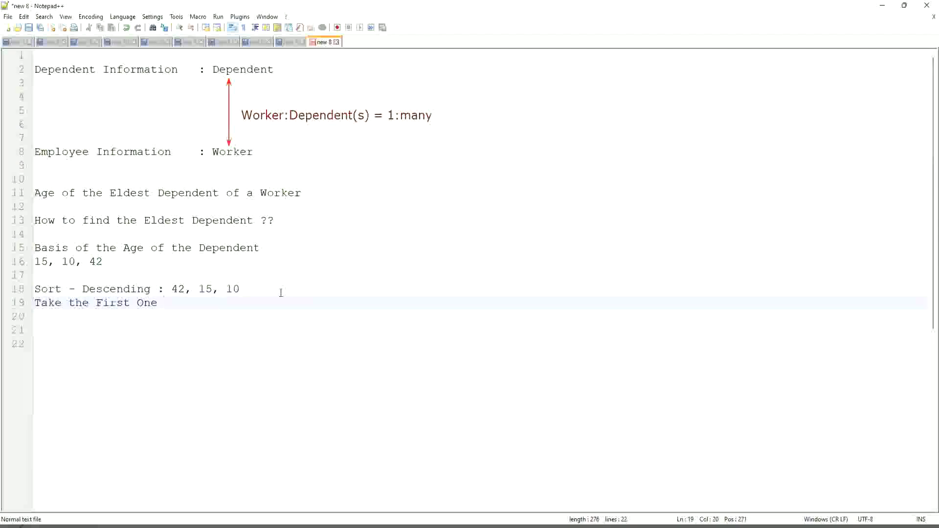
pyautogui.press('Down')
pyautogui.press('Return')
pyautogui.press('Return')
pyautogui.write('Eldest')
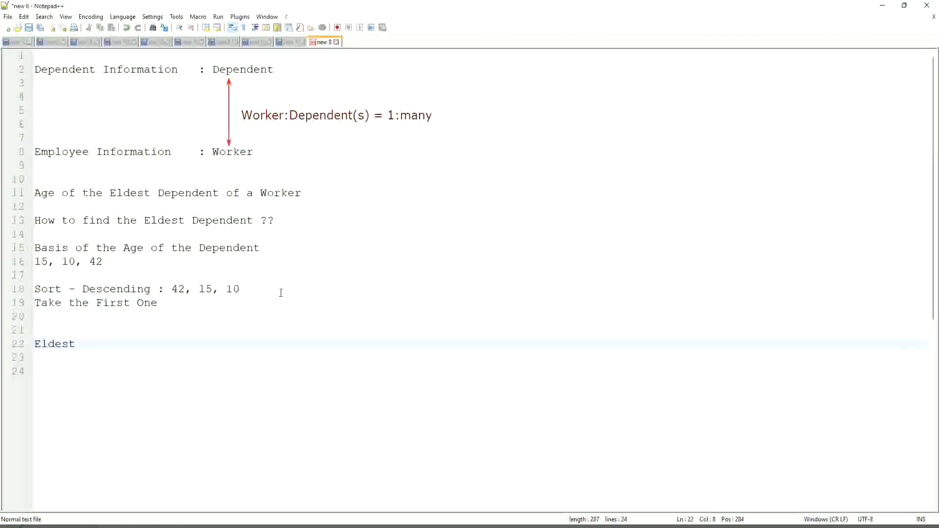
# Add 35 on a new line beneath the age list
pyautogui.click(118, 262)
pyautogui.press('Return')
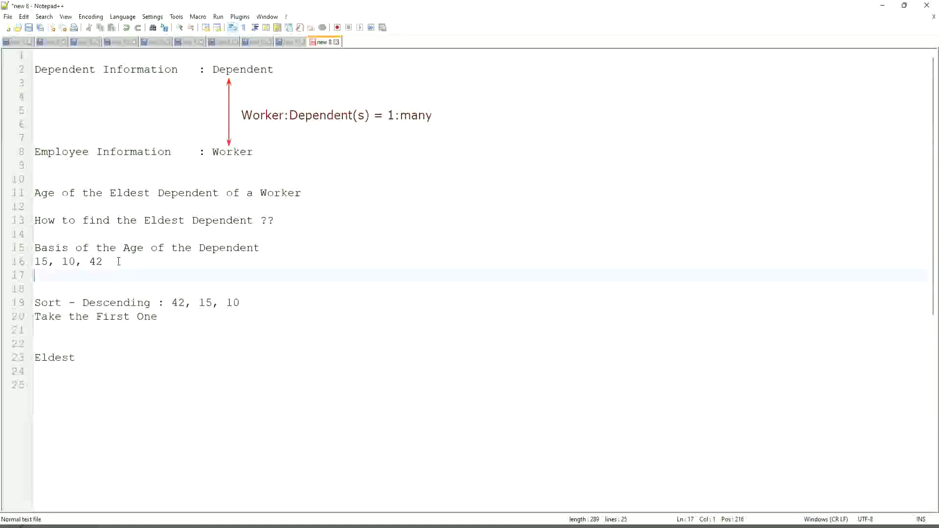
pyautogui.write('35')
pyautogui.moveTo(48, 275); pyautogui.dragTo(30, 284)
pyautogui.click(29, 276)
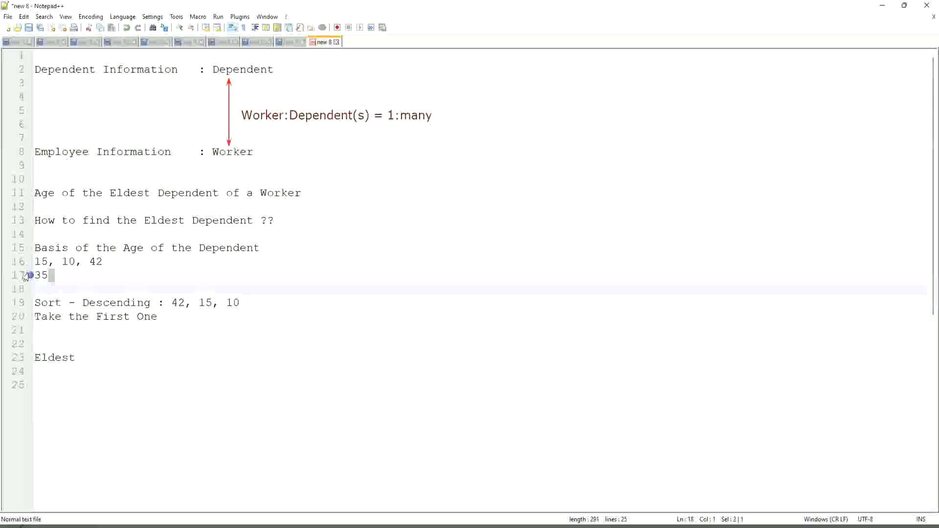
pyautogui.click(67, 275)
# Point at the sort and 'Take the First One' lines, then select the word Eldest
pyautogui.click(263, 303)
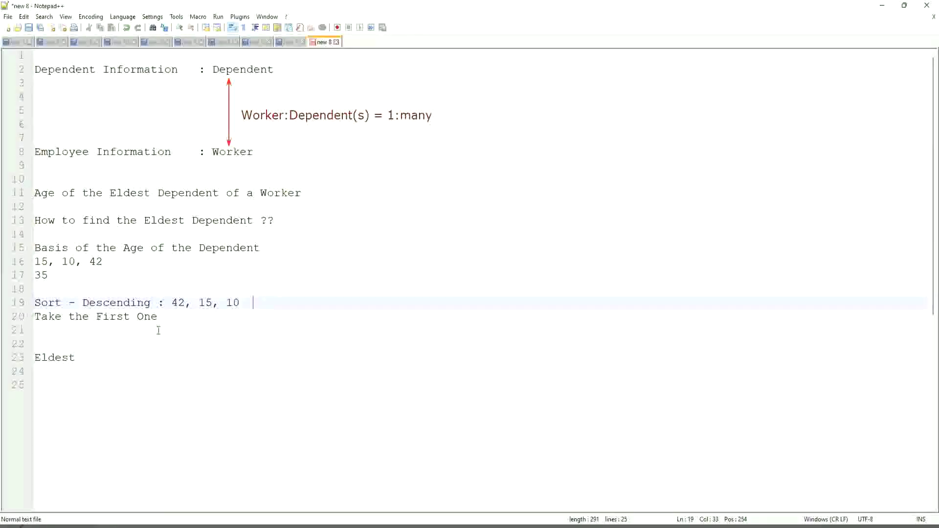
pyautogui.click(176, 316)
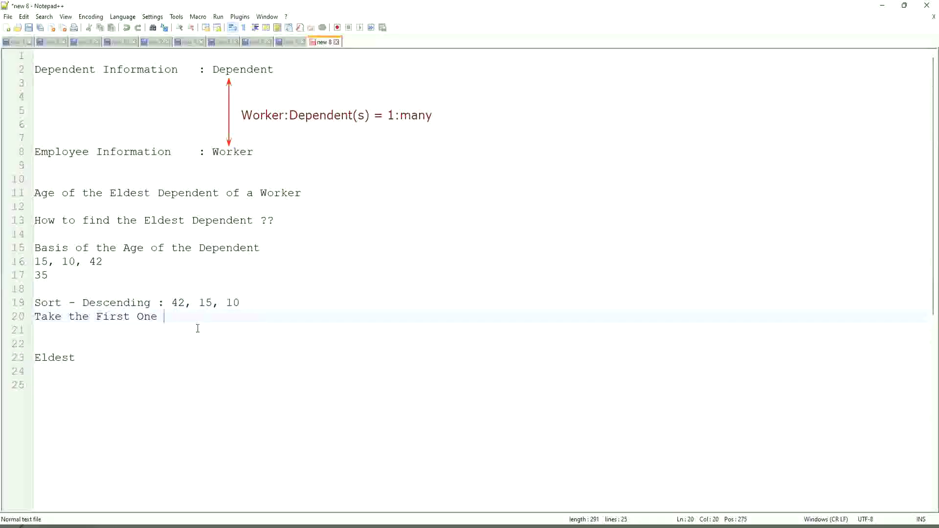
pyautogui.click(92, 357)
pyautogui.doubleClick(44, 360)
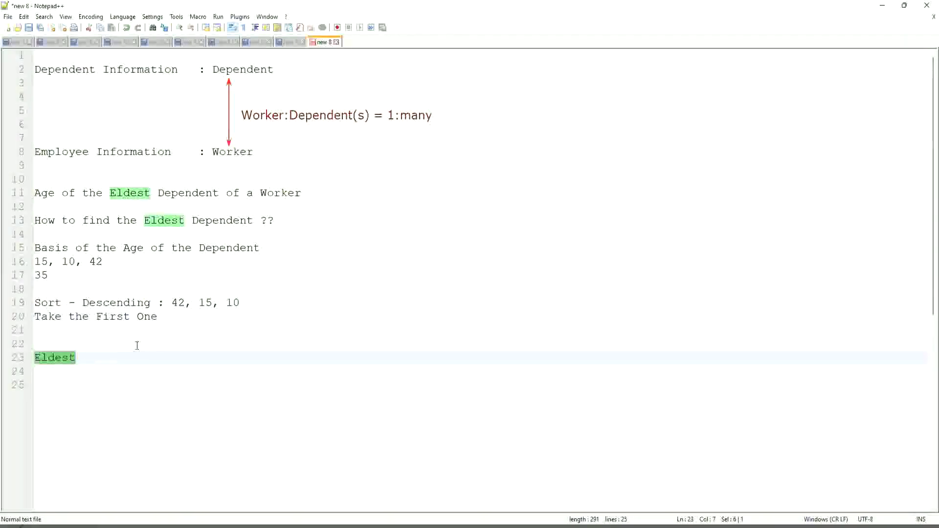
# Replace the 45 at the end of the age list with 42
pyautogui.click(112, 263)
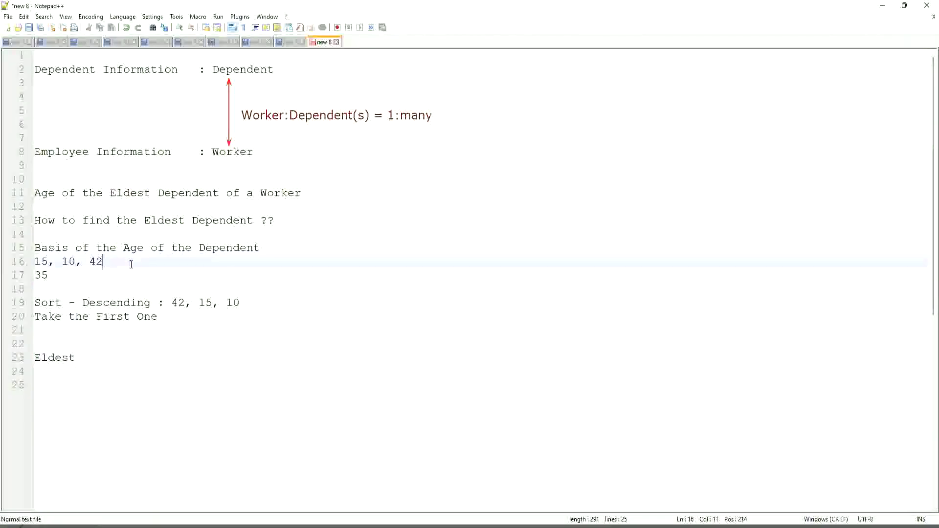
pyautogui.write(', 45')
pyautogui.write(',63')
pyautogui.press('Left')
pyautogui.press('Left')
pyautogui.press('Left')
pyautogui.hotkey('shift', 'Right')
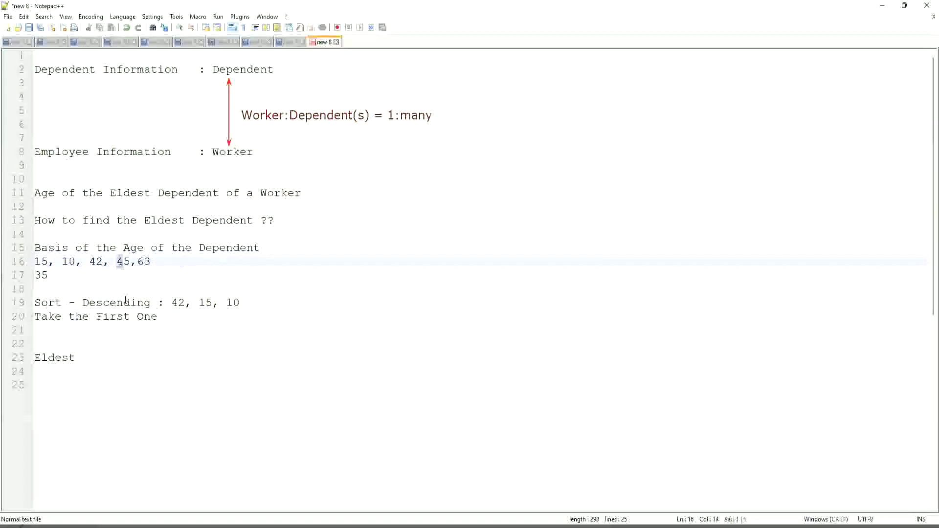
pyautogui.hotkey('shift', 'Right')
pyautogui.write('42')
pyautogui.press('Left')
pyautogui.press('Left')
pyautogui.press('BackSpace')
pyautogui.press('Right')
pyautogui.press('Right')
pyautogui.press('Right')
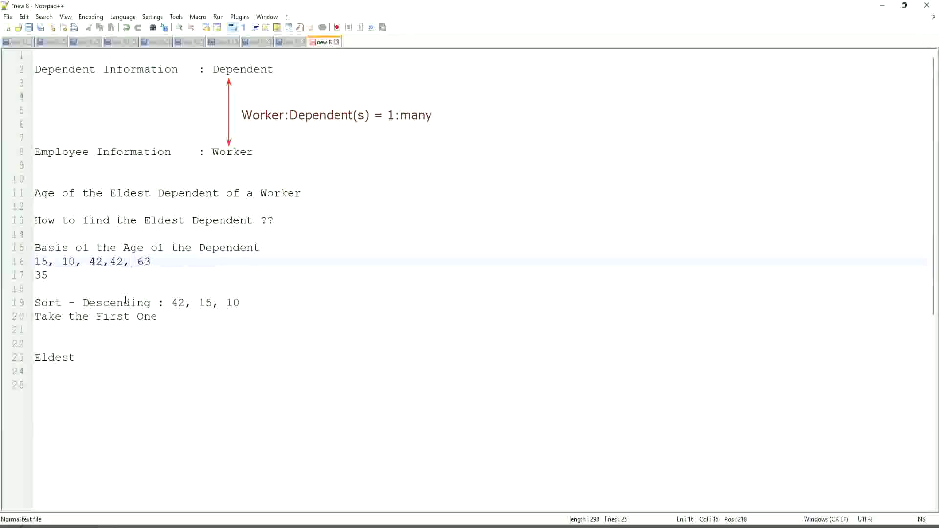
# Put a space between the two 42s and delete the trailing 63
pyautogui.press('Left')
pyautogui.press('Left')
pyautogui.press('Left')
pyautogui.press('Left')
pyautogui.press('Left')
pyautogui.press('Left')
pyautogui.press('Left')
pyautogui.press('Left')
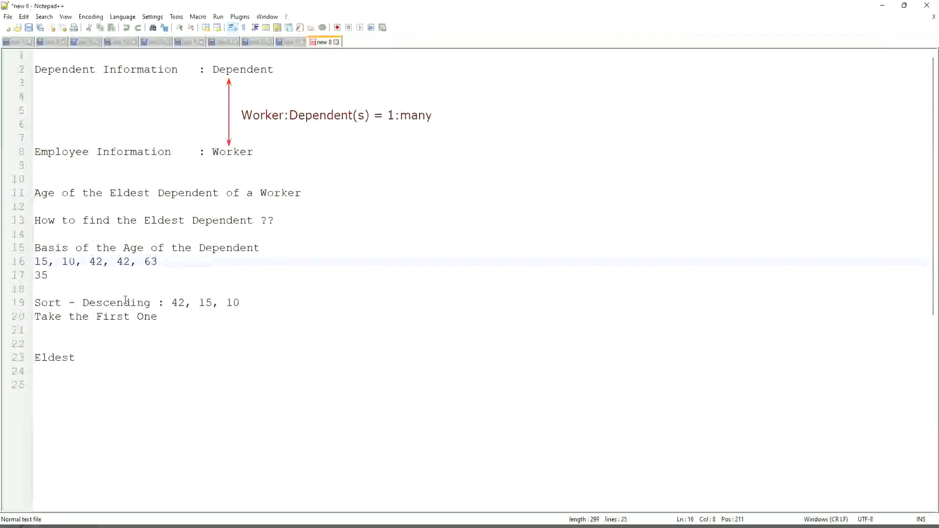
pyautogui.press('Right')
pyautogui.press('Right')
pyautogui.press('Right')
pyautogui.press('Right')
pyautogui.press('Right')
pyautogui.press('Right')
pyautogui.press('Right')
pyautogui.hotkey('shift', 'Right')
pyautogui.hotkey('shift', 'Right')
pyautogui.hotkey('shift', 'Right')
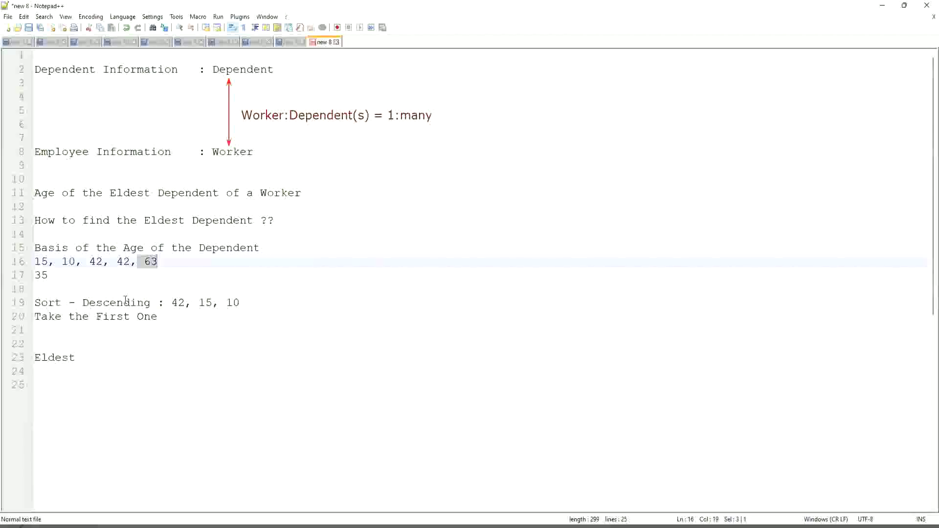
pyautogui.press('BackSpace')
pyautogui.press('BackSpace')
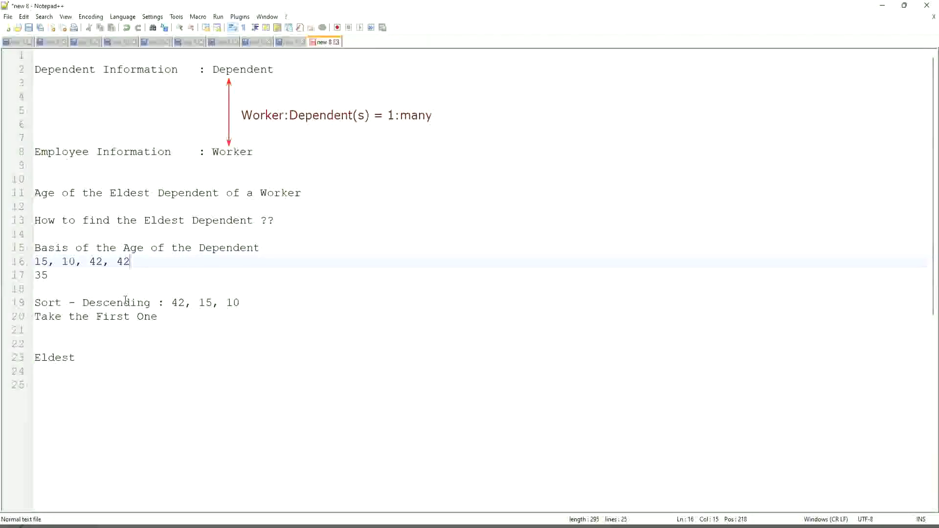
# Change the last 42 to 43 and append 75, 82 to the age list
pyautogui.press('BackSpace')
pyautogui.write('3, 75, 82')
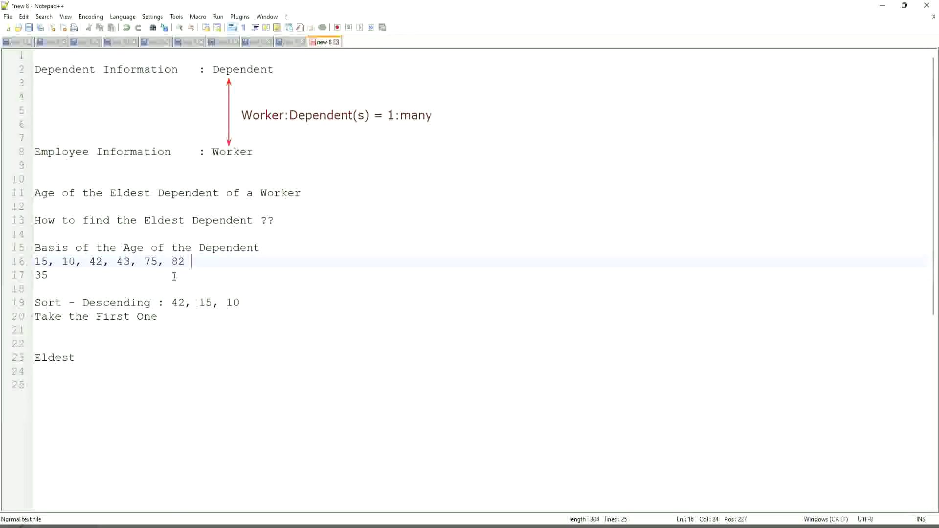
pyautogui.moveTo(195, 257); pyautogui.dragTo(34, 262)
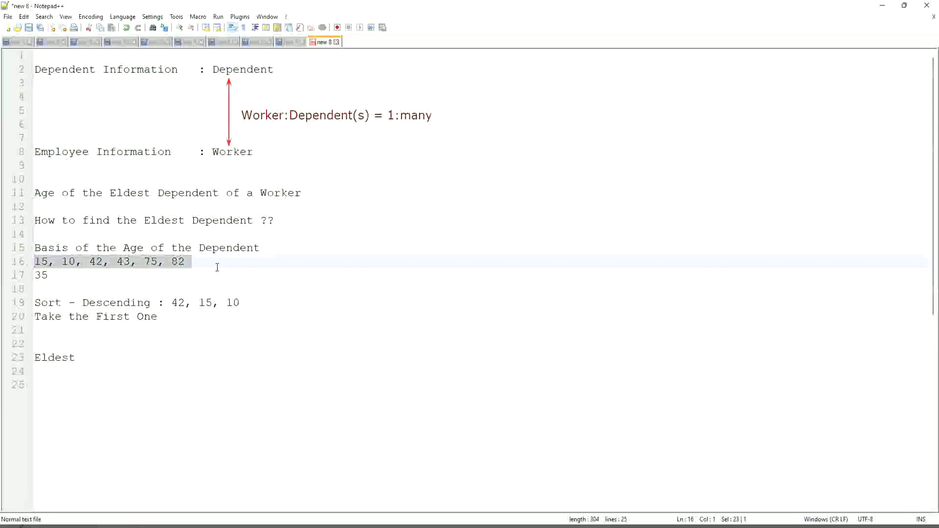
pyautogui.click(77, 303)
pyautogui.click(109, 302)
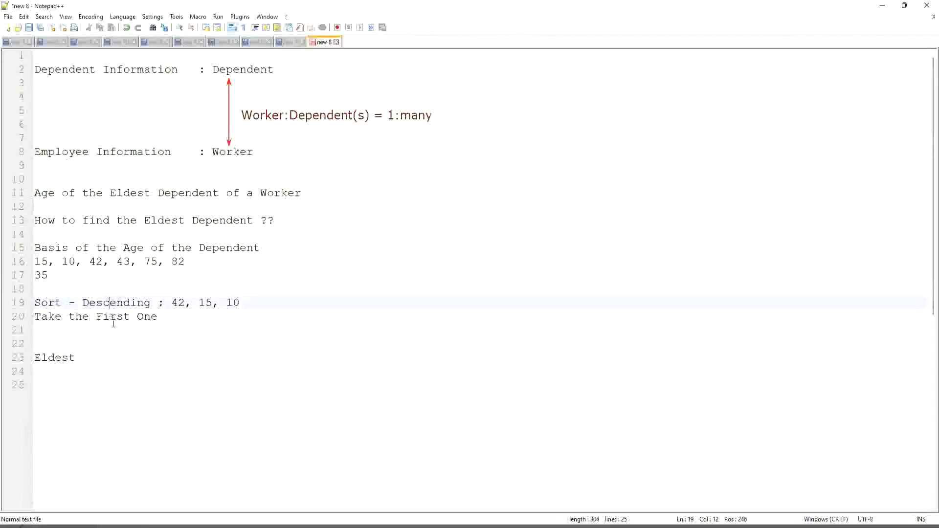
pyautogui.click(117, 302)
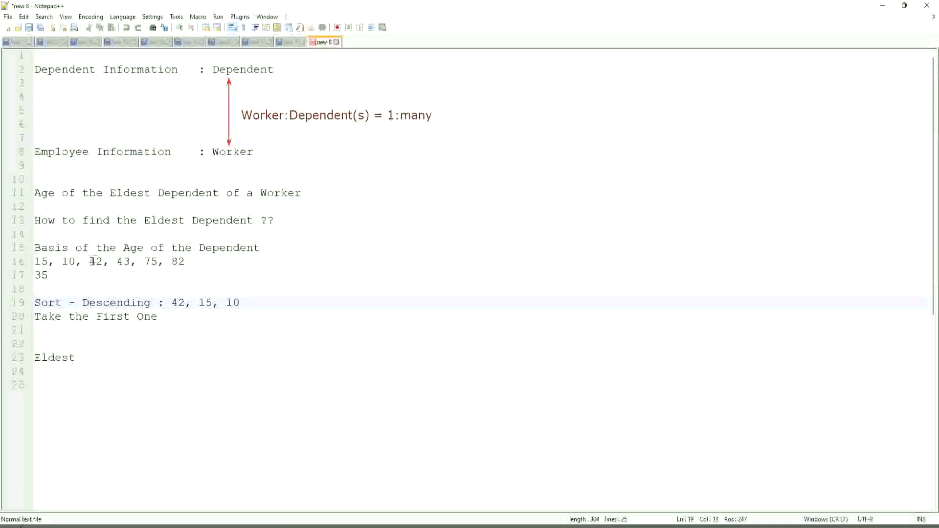
# Highlight the ages 42, 43 and 82 while pointing at the sort and 'Take the First One' lines
pyautogui.moveTo(89, 261); pyautogui.dragTo(130, 262)
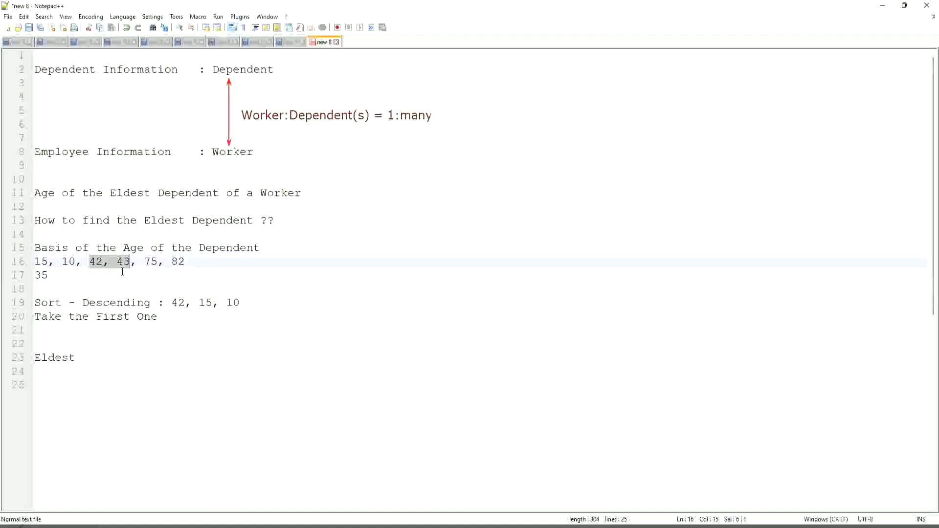
pyautogui.click(122, 269)
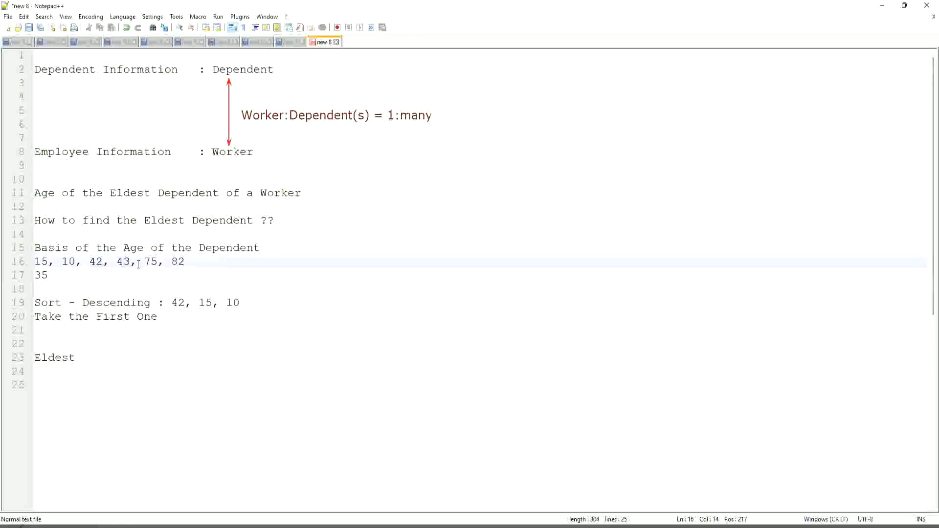
pyautogui.click(96, 263)
pyautogui.click(27, 263)
pyautogui.click(208, 262)
pyautogui.click(179, 263)
pyautogui.click(109, 262)
pyautogui.click(98, 303)
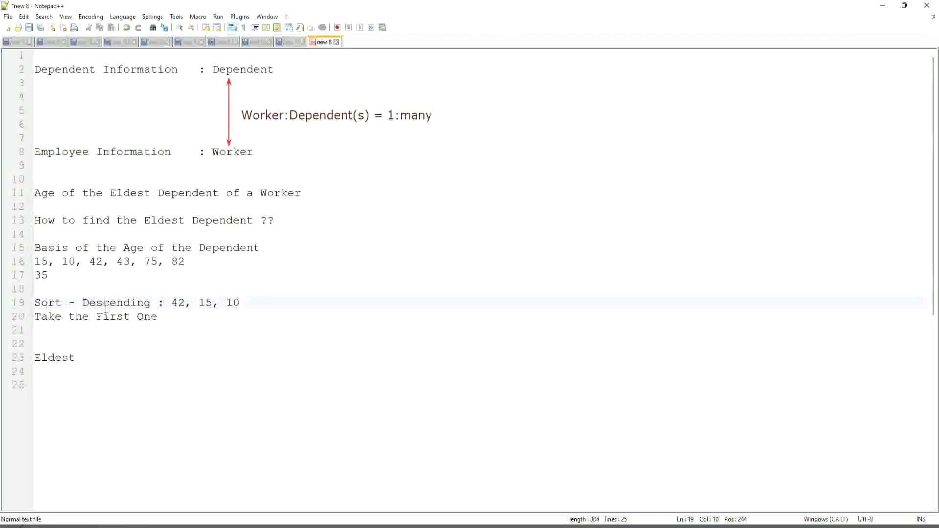
pyautogui.click(101, 316)
# Highlight the words Worker and Dependent on lines 8 and 2
pyautogui.doubleClick(220, 152)
pyautogui.doubleClick(250, 69)
pyautogui.click(252, 153)
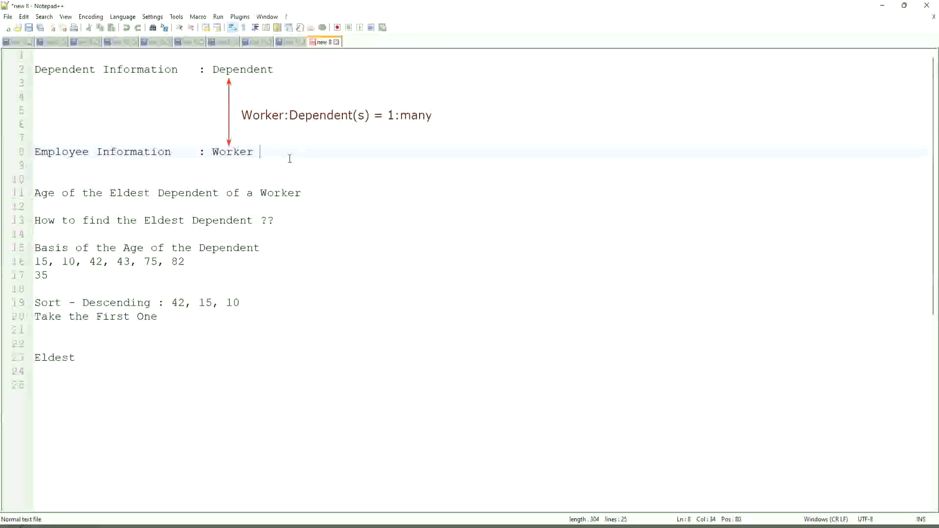
# Type 'Extract Single Instance / Lookup Related Value' on line 26, adding '(ESI)' and '(LRV)'
pyautogui.click(105, 365)
pyautogui.press('Return')
pyautogui.press('Return')
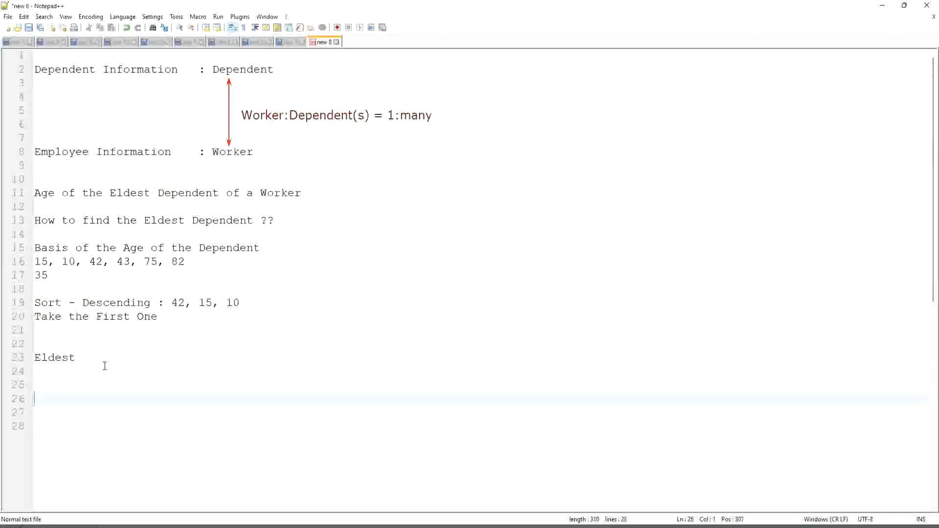
pyautogui.write('Extract Single Instance ')
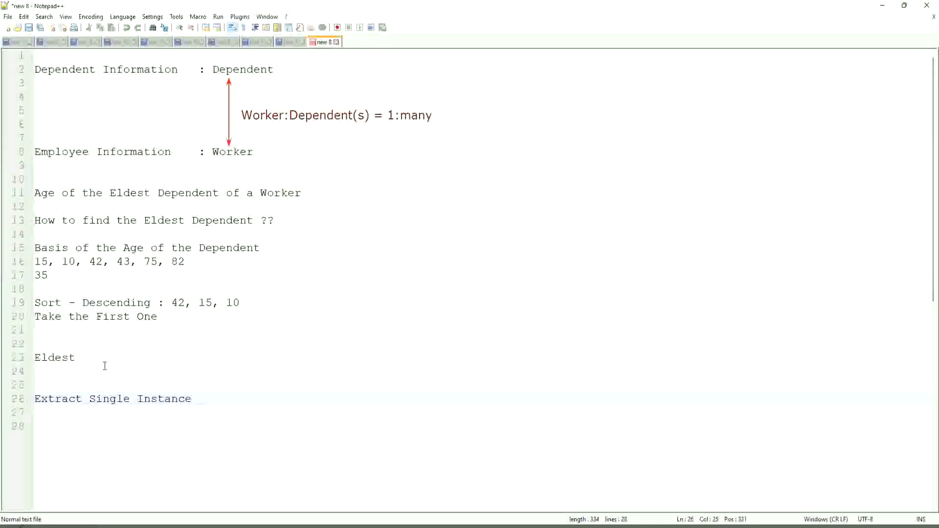
pyautogui.write('/ Lookup Related Value')
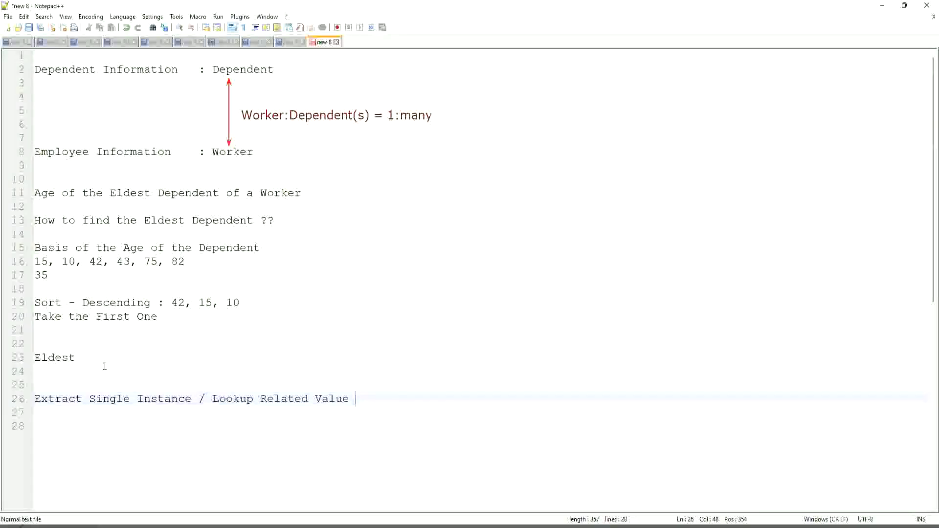
pyautogui.click(195, 399)
pyautogui.write('(ESI)')
pyautogui.click(413, 397)
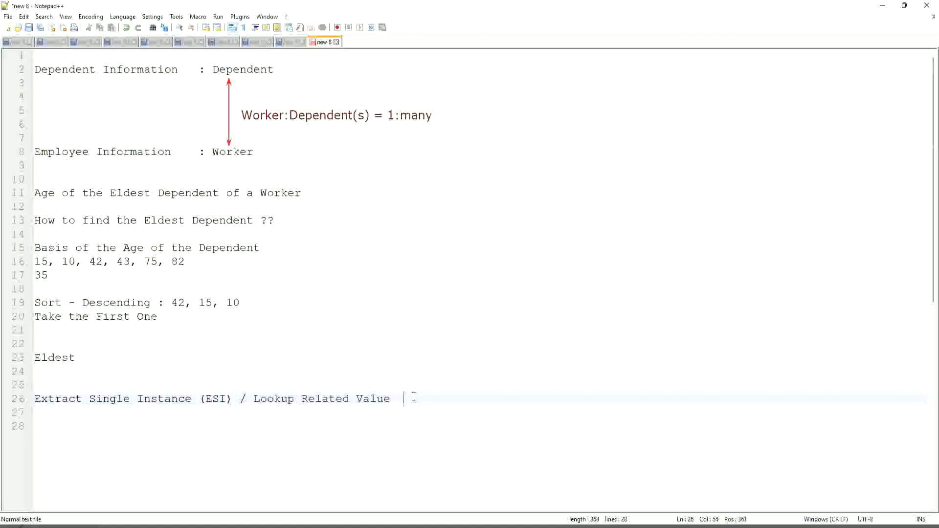
pyautogui.write('(LRV)')
pyautogui.click(430, 363)
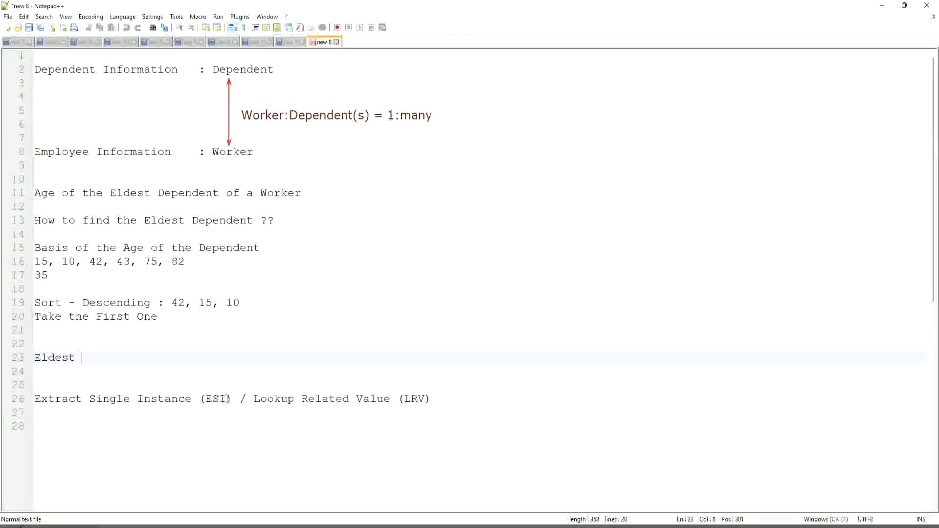
pyautogui.click(232, 399)
pyautogui.moveTo(209, 400); pyautogui.dragTo(192, 408)
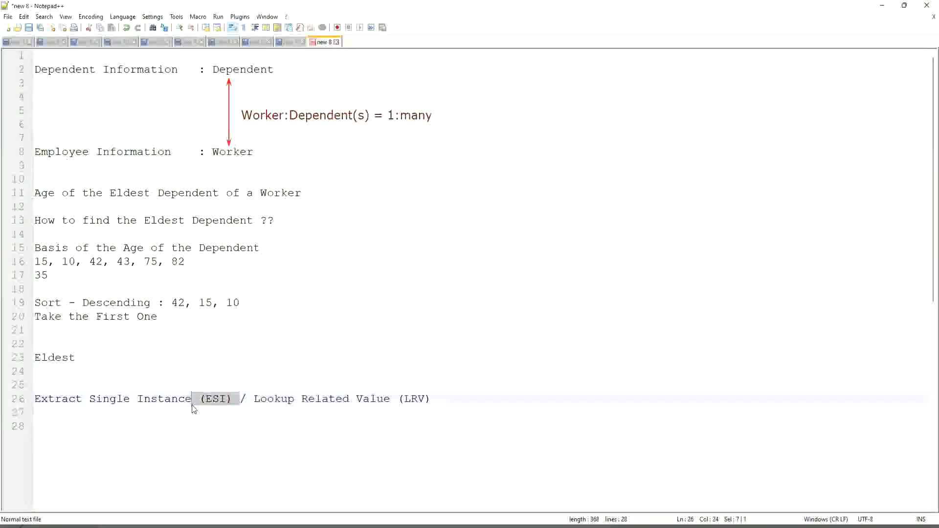
pyautogui.doubleClick(216, 399)
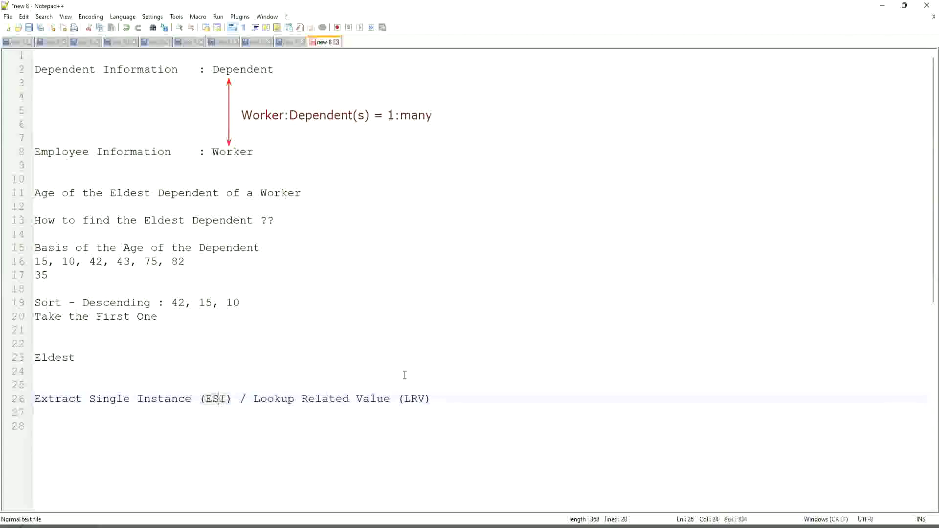
pyautogui.doubleClick(415, 398)
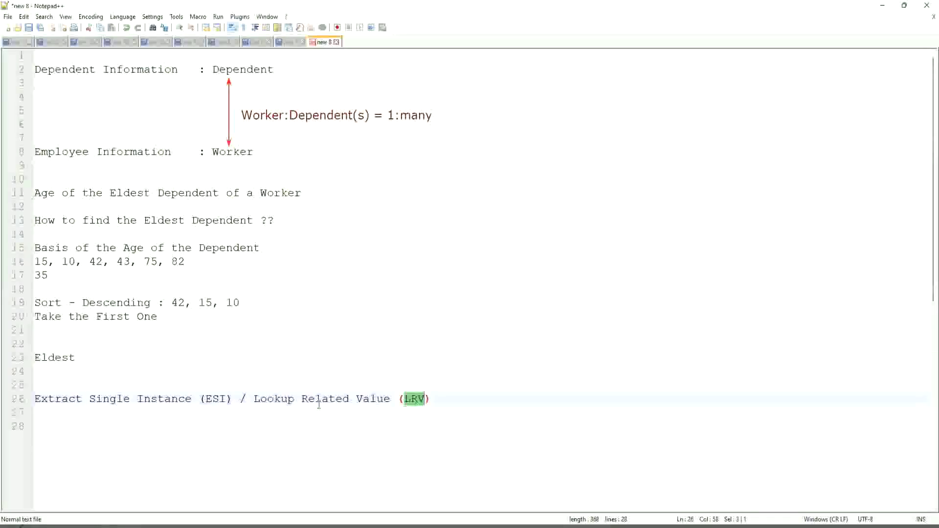
pyautogui.click(104, 400)
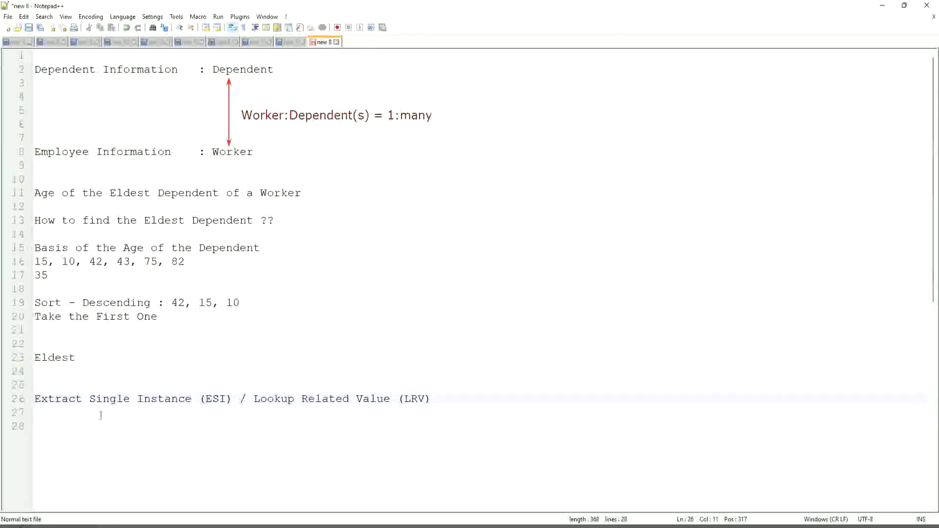
pyautogui.click(150, 399)
pyautogui.moveTo(232, 398); pyautogui.dragTo(11, 389)
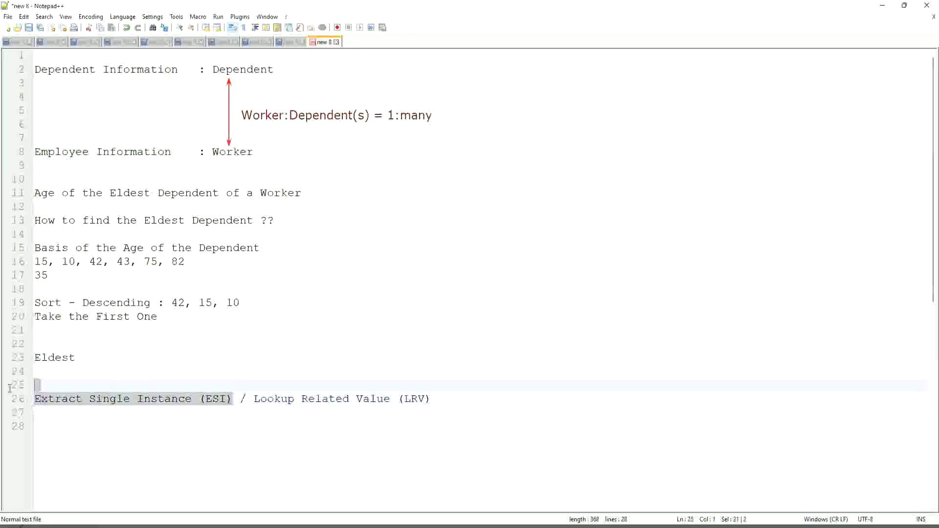
pyautogui.click(135, 399)
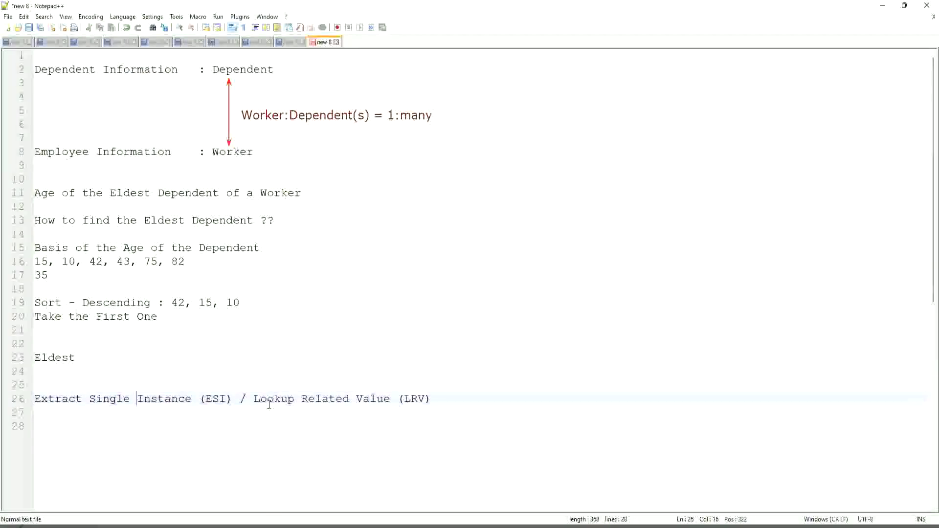
pyautogui.moveTo(253, 398); pyautogui.dragTo(390, 399)
pyautogui.moveTo(459, 400); pyautogui.dragTo(463, 399)
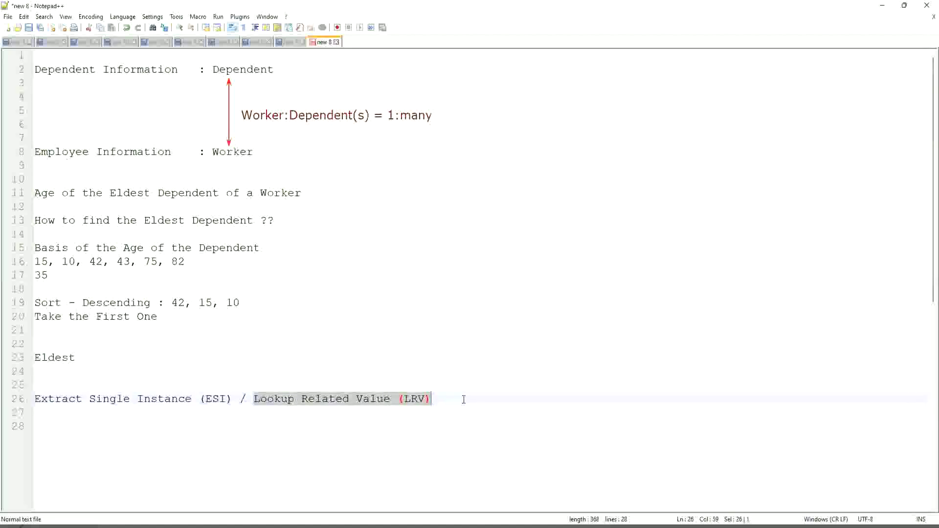
pyautogui.click(435, 344)
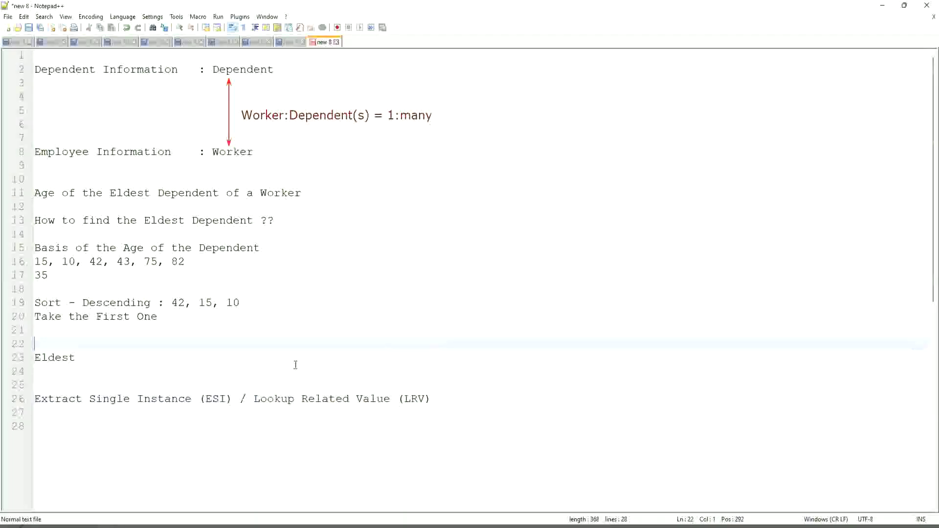
pyautogui.click(185, 376)
pyautogui.click(213, 400)
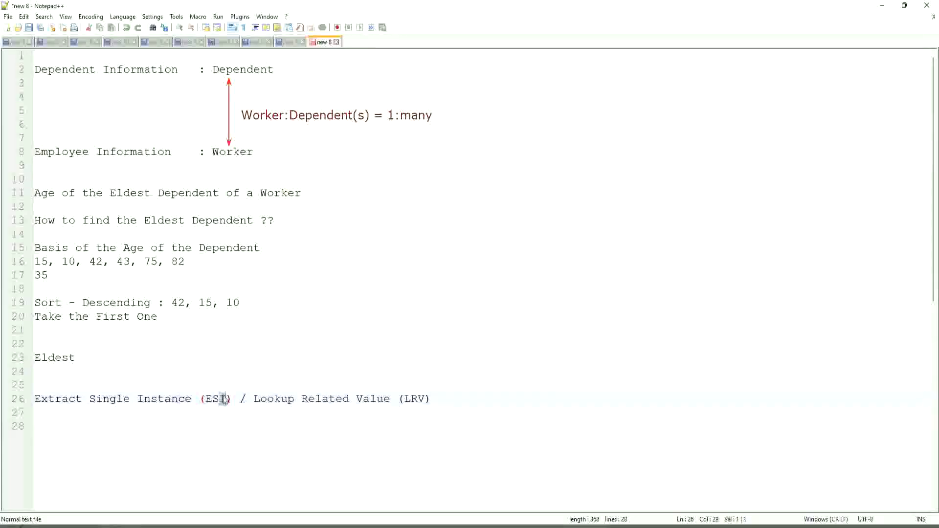